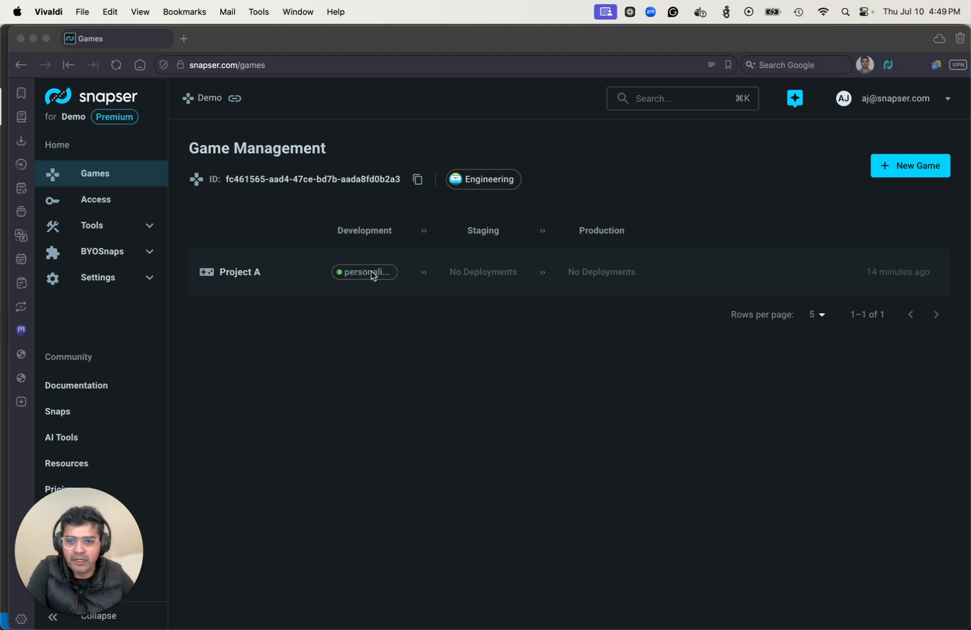
- Open Project A's personalization-demo Snapend and go to its Snaps Configuration page
{"action": "left_click", "coordinate": [356, 304]}
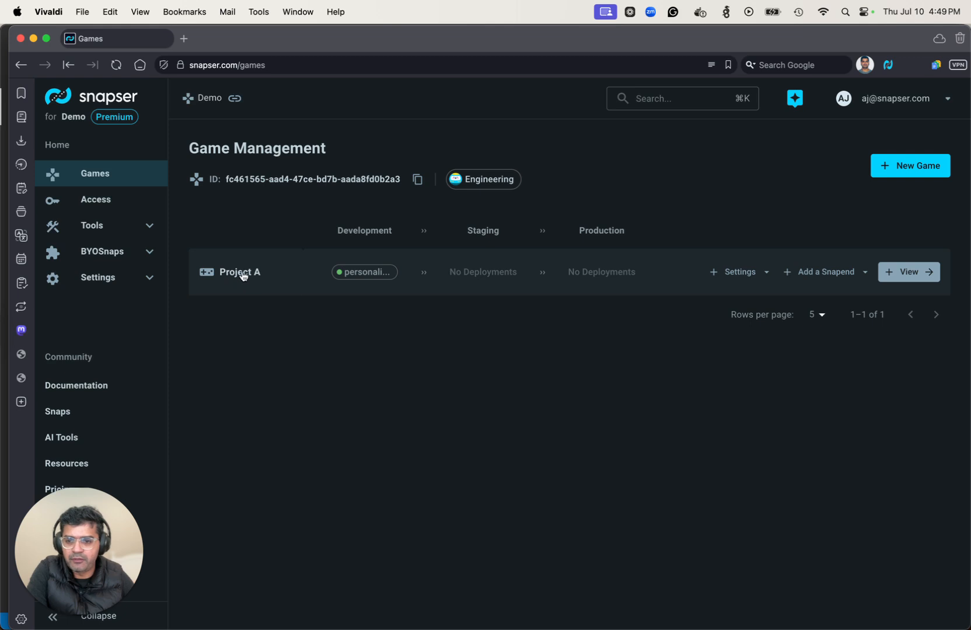
{"action": "left_click", "coordinate": [361, 273]}
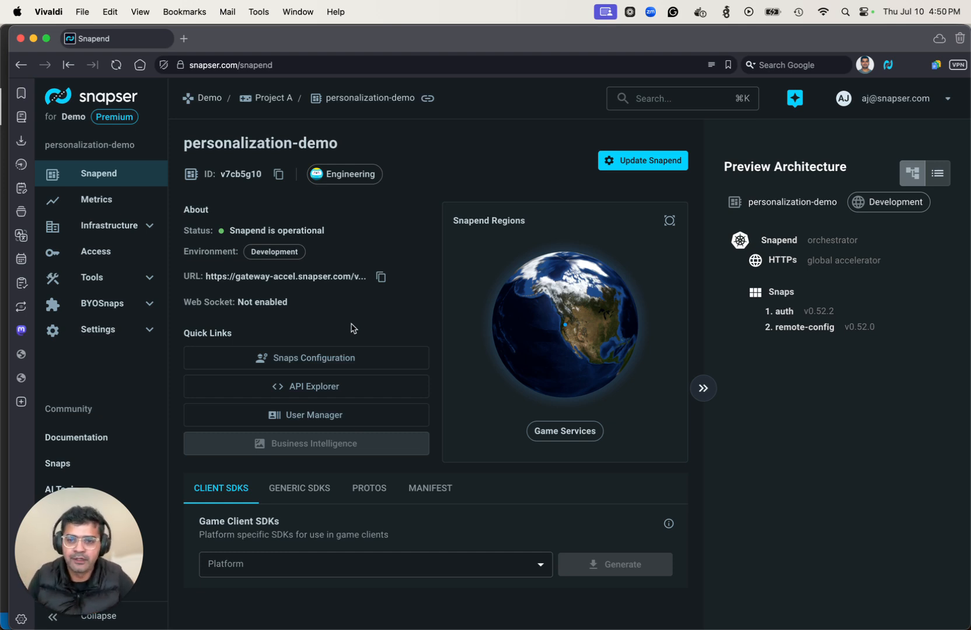
{"action": "left_click", "coordinate": [347, 358]}
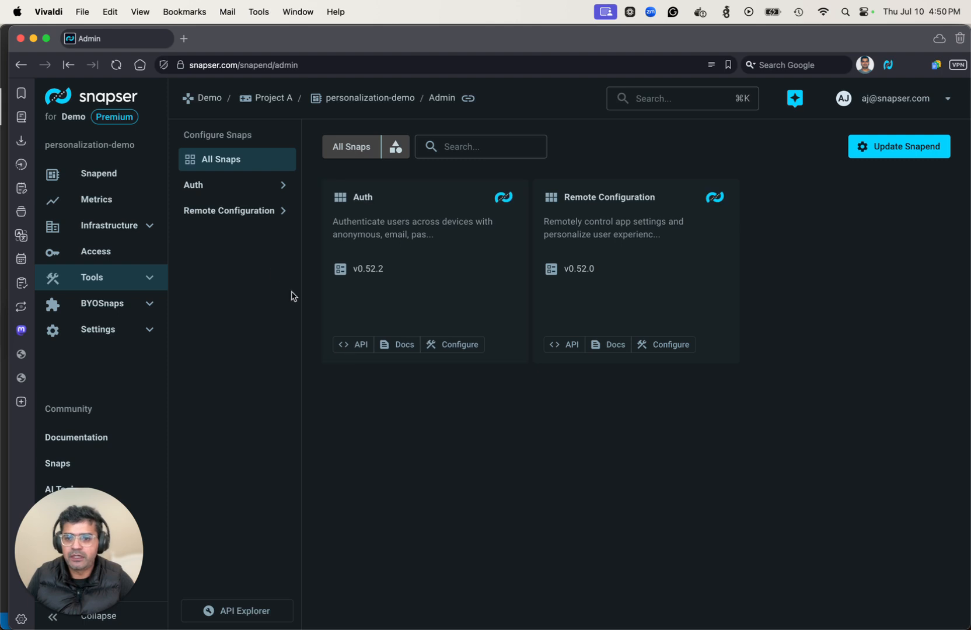
- Expand Remote Configuration > App Config in the sidebar and open the empty Config page
{"action": "left_click", "coordinate": [246, 212]}
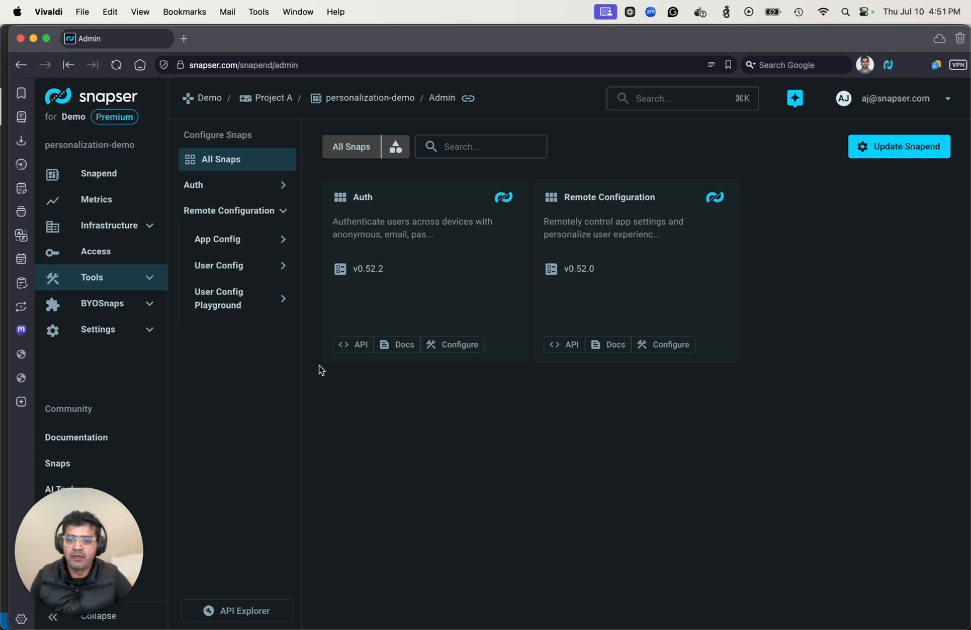
{"action": "left_click", "coordinate": [247, 246]}
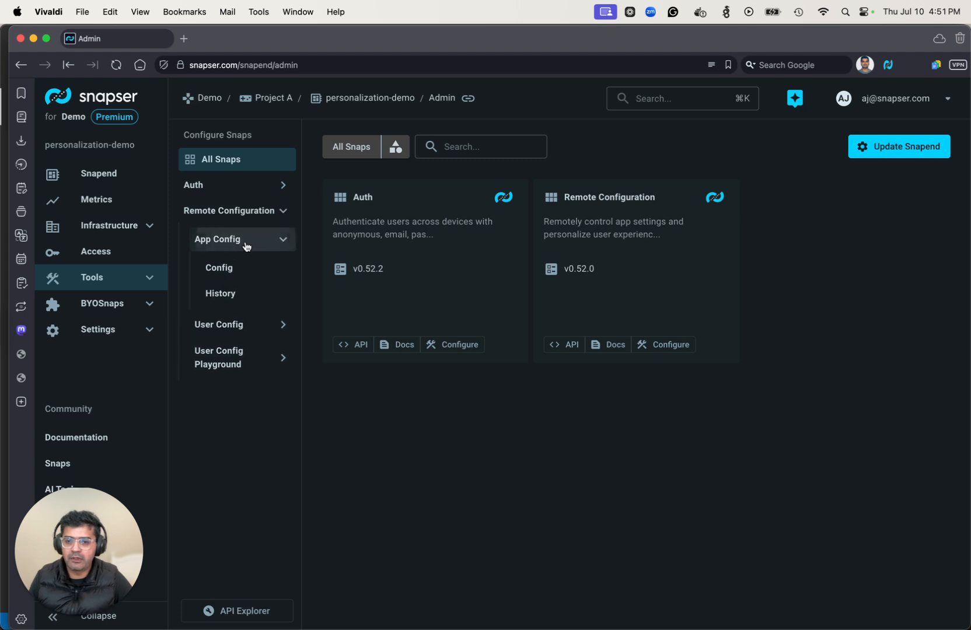
{"action": "left_click", "coordinate": [219, 269]}
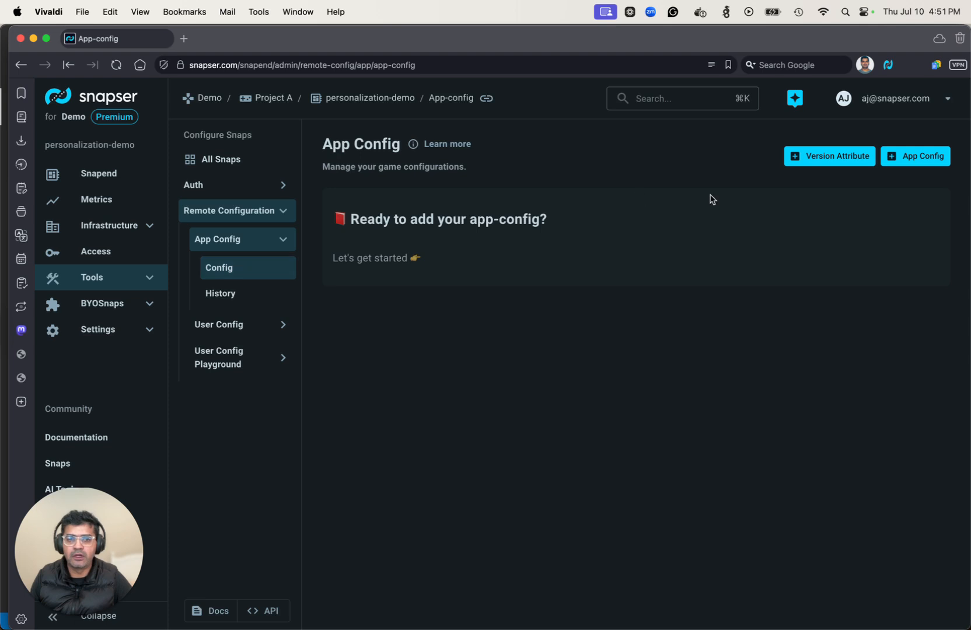
- Save a new app-config with version v1 and configuration {"maintenance": false}
{"action": "left_click", "coordinate": [915, 157]}
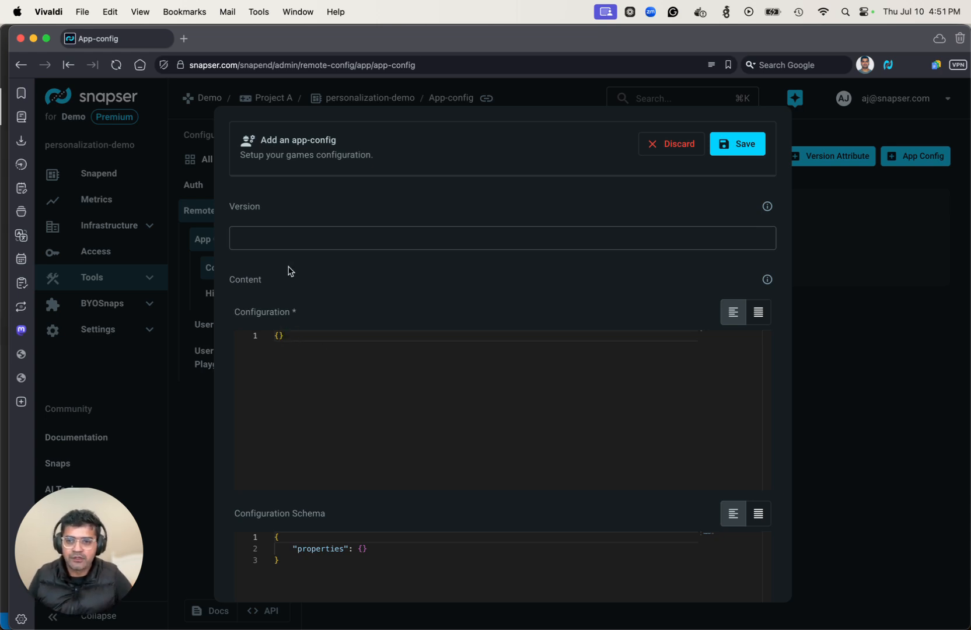
{"action": "left_click", "coordinate": [282, 235]}
{"action": "type", "text": "v1"}
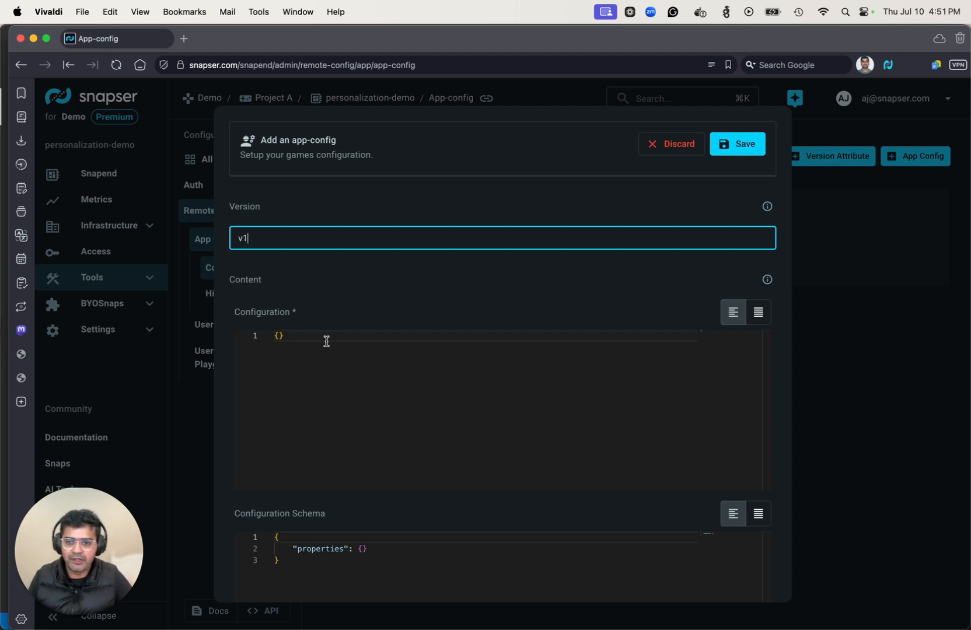
{"action": "left_click", "coordinate": [279, 336]}
{"action": "type", "text": "\"mai"}
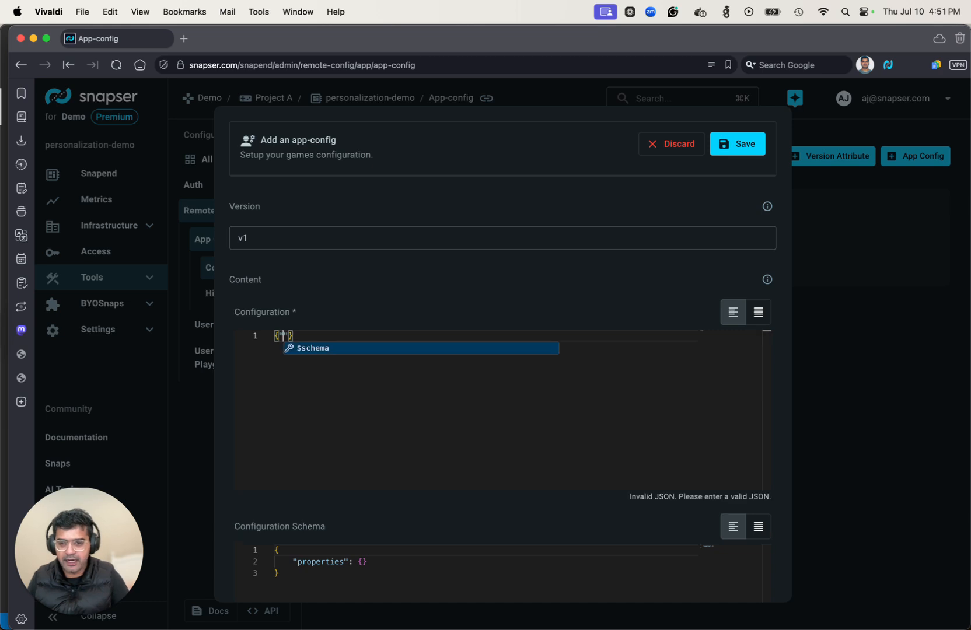
{"action": "type", "text": "ntenance\": "}
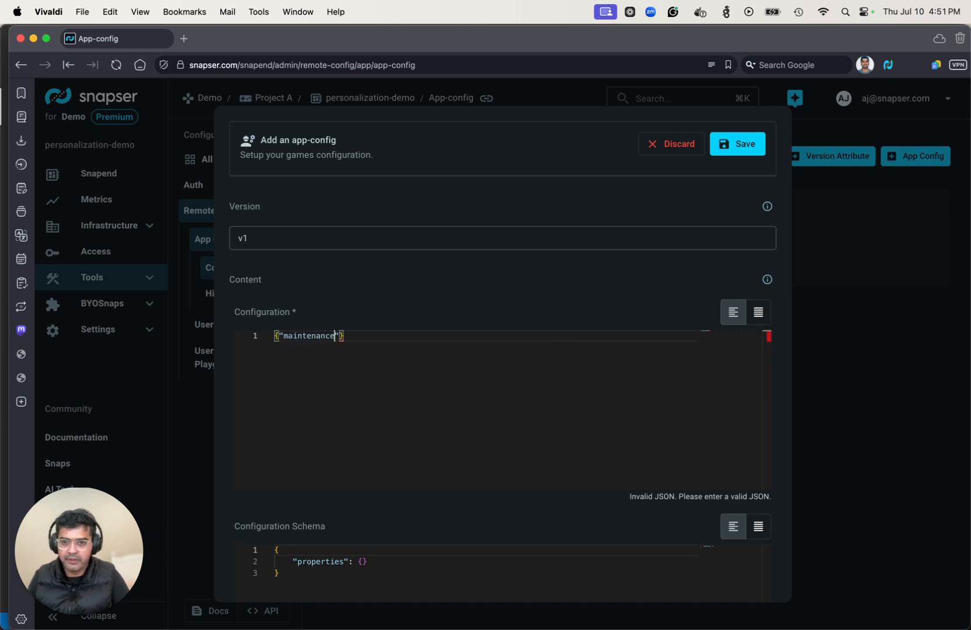
{"action": "type", "text": "false"}
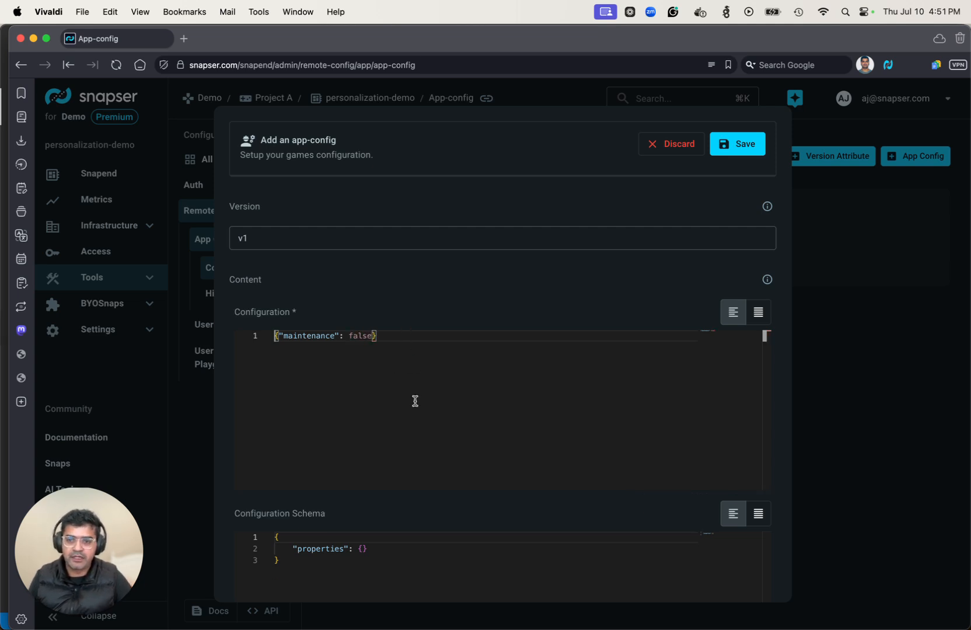
{"action": "scroll", "coordinate": [620, 516], "scroll_direction": "down", "scroll_amount": 3}
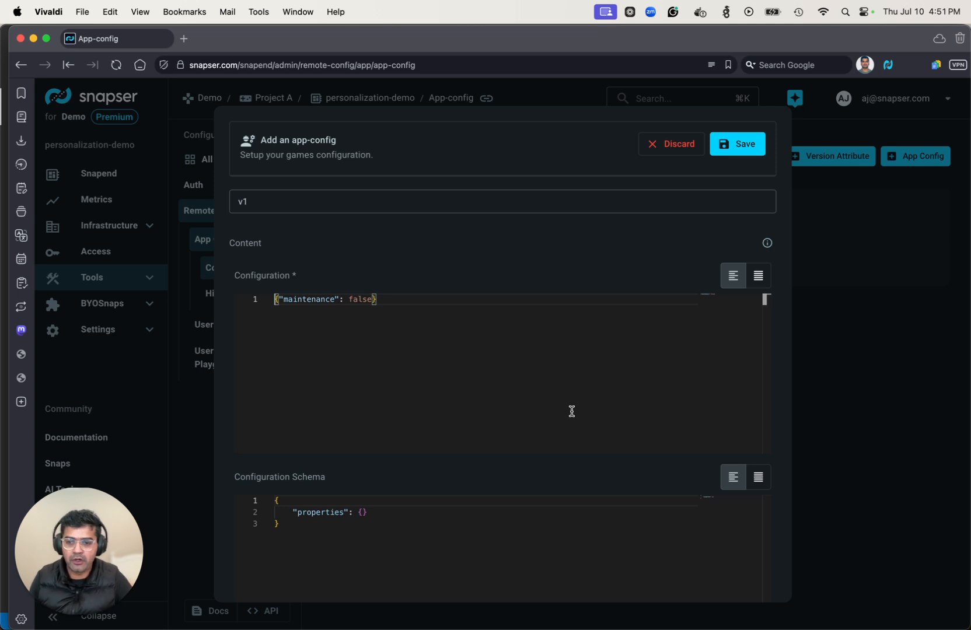
{"action": "left_click", "coordinate": [730, 151]}
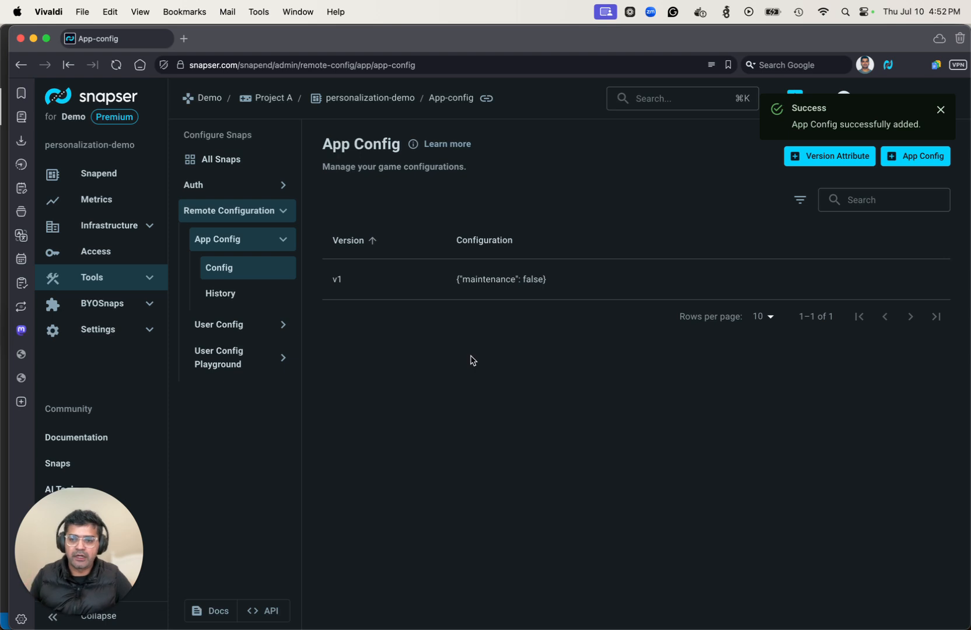
- Save the Base User Config with configuration {"feature_a": false}
{"action": "left_click", "coordinate": [276, 327]}
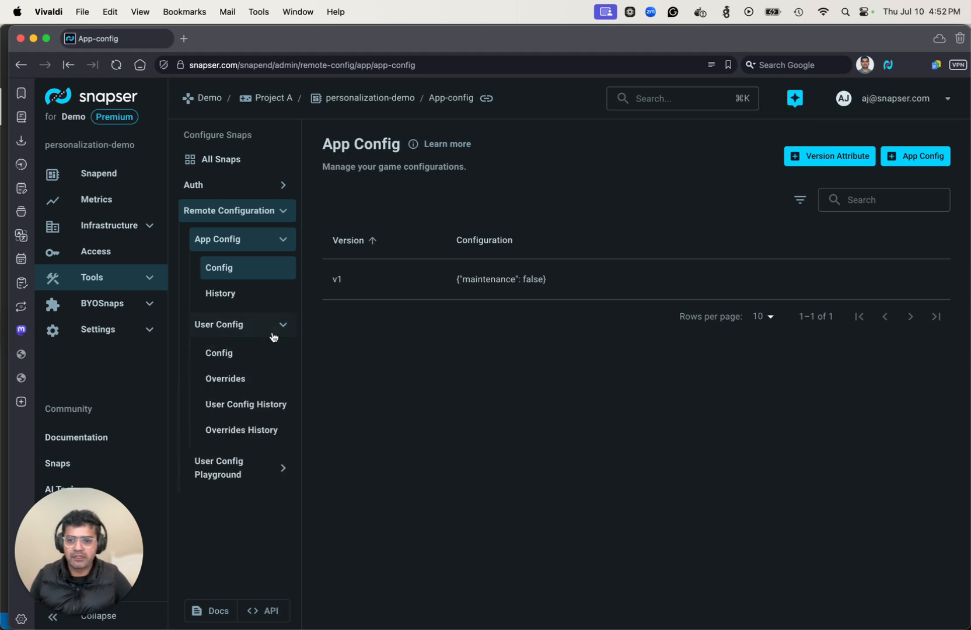
{"action": "left_click", "coordinate": [262, 354]}
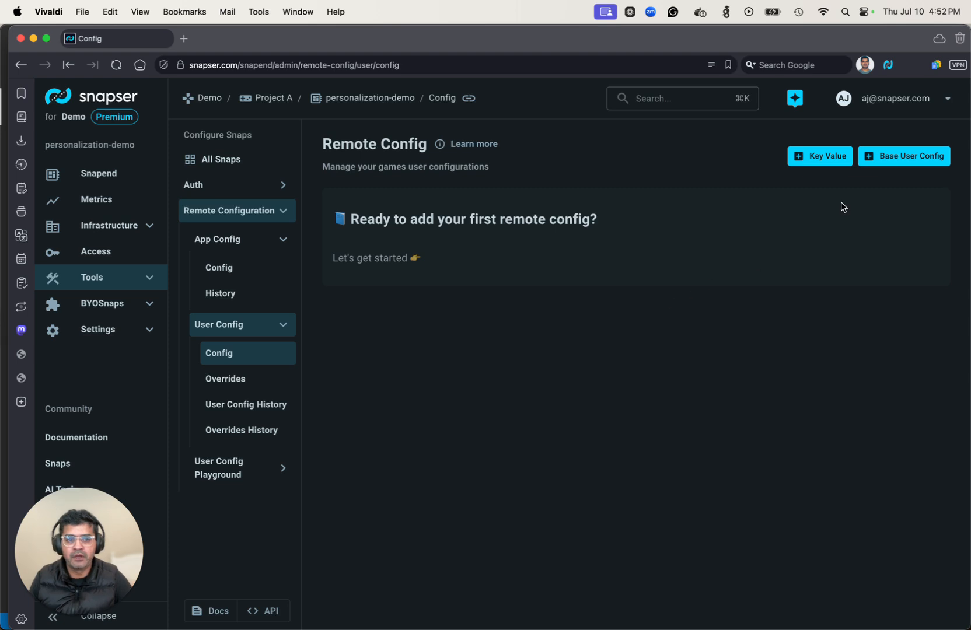
{"action": "left_click", "coordinate": [887, 166]}
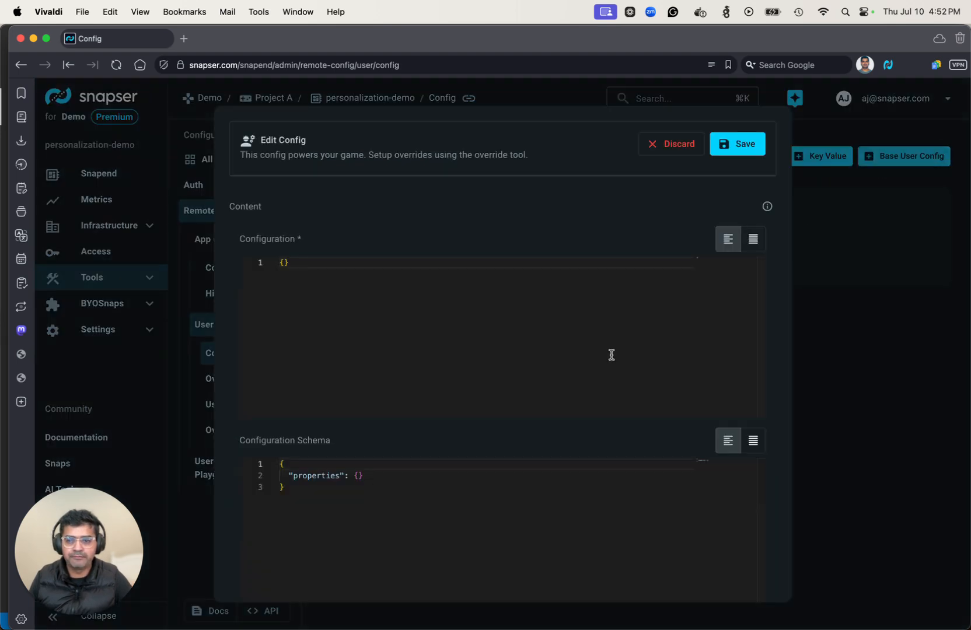
{"action": "left_click", "coordinate": [286, 261]}
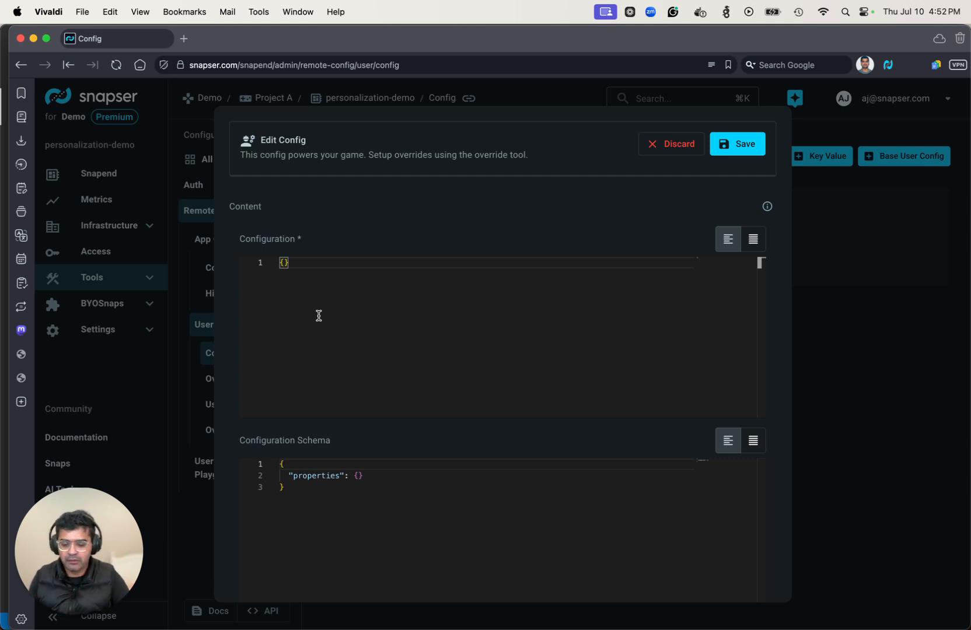
{"action": "type", "text": "\"feau"}
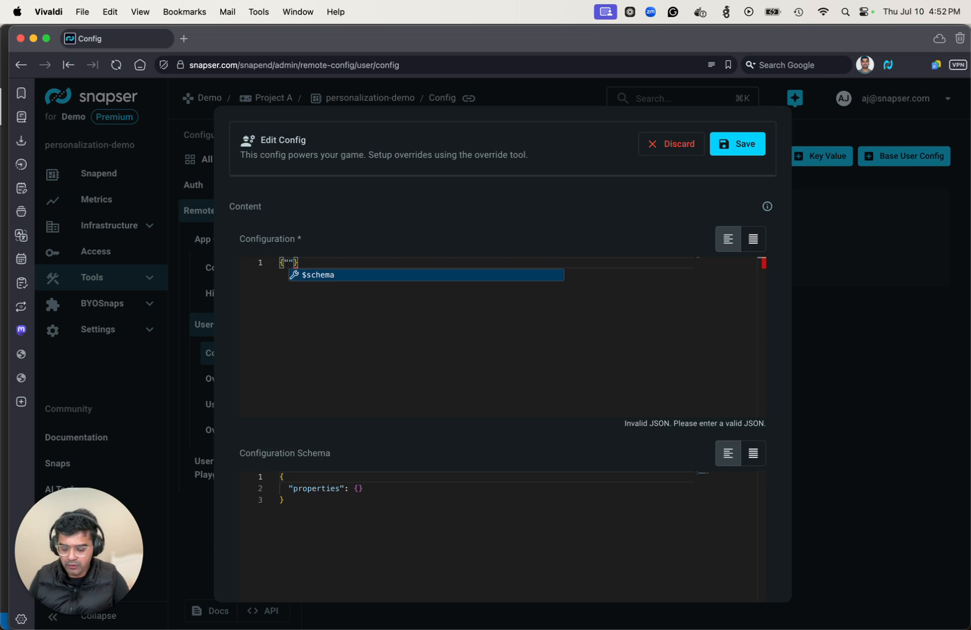
{"action": "type", "text": "ure_a"}
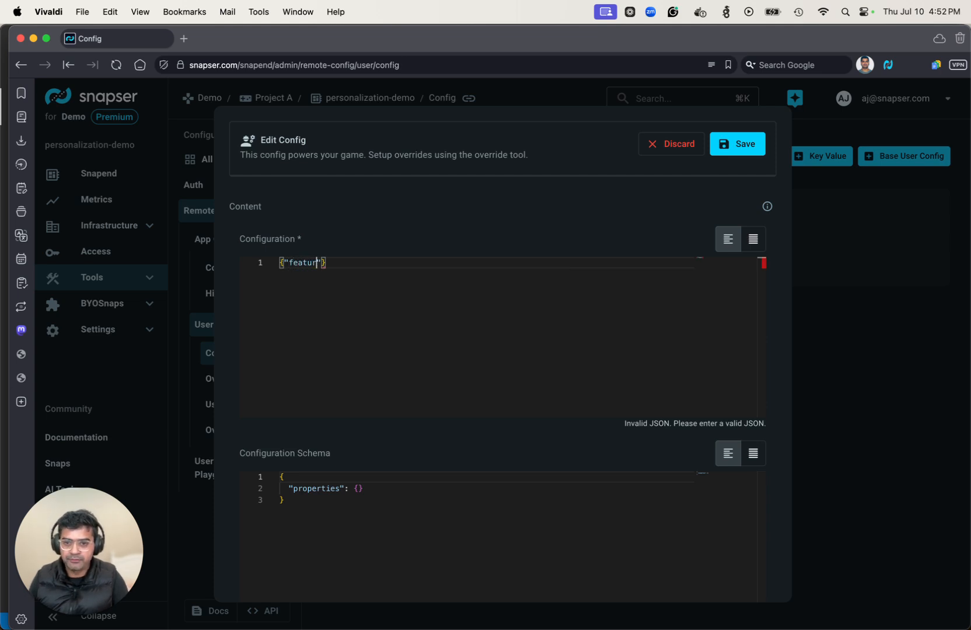
{"action": "type", "text": "\": false"}
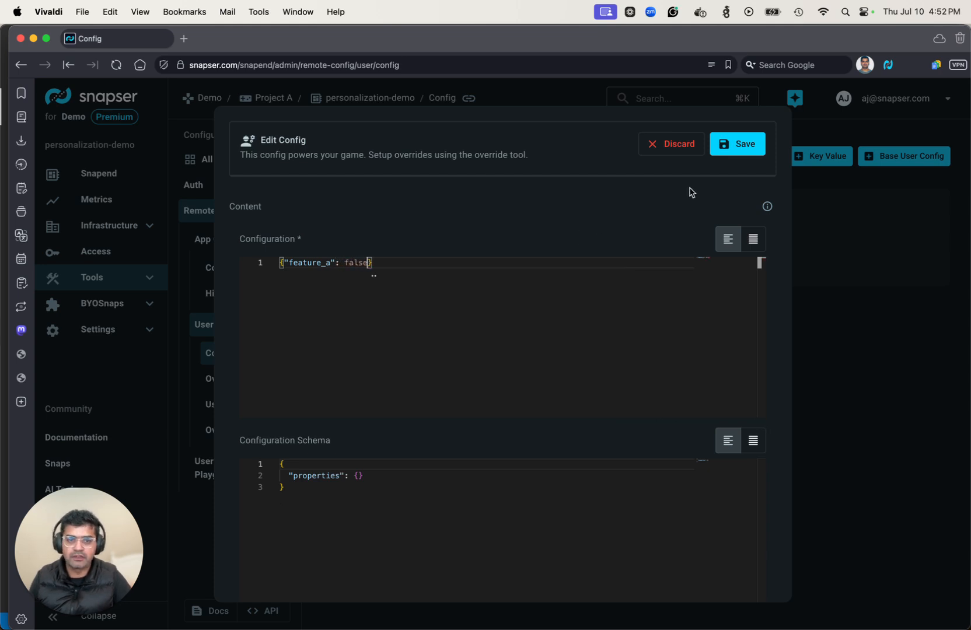
{"action": "left_click", "coordinate": [736, 145]}
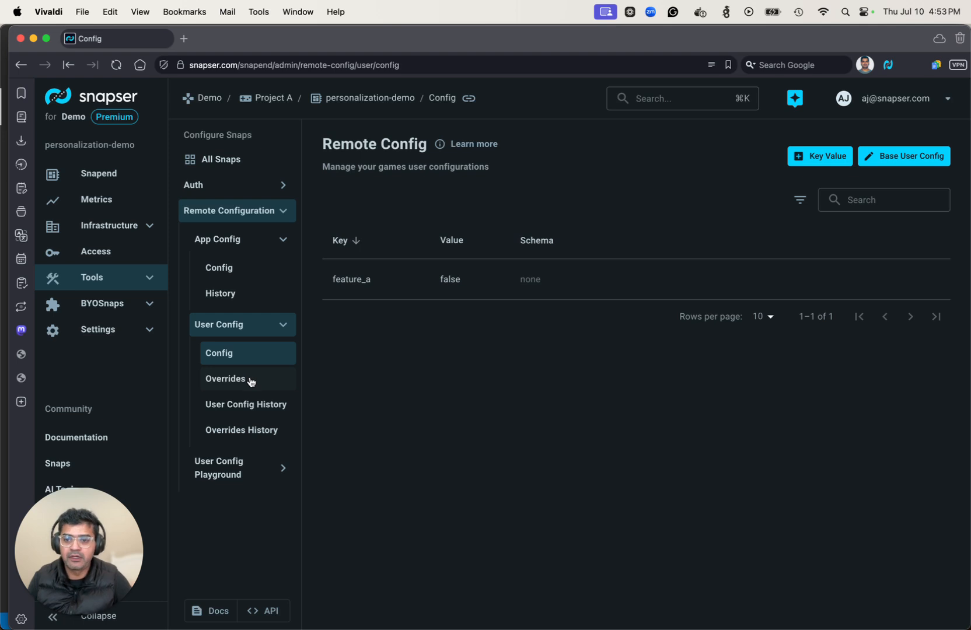
- Start a new override named enable_feature_a with path feature_a and value true
{"action": "left_click", "coordinate": [251, 381]}
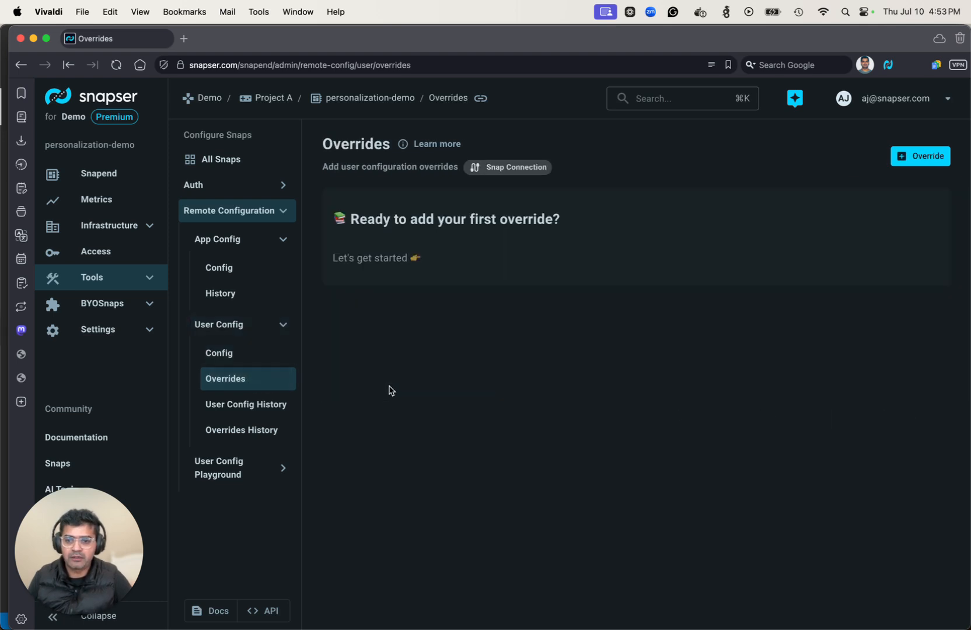
{"action": "left_click", "coordinate": [908, 155]}
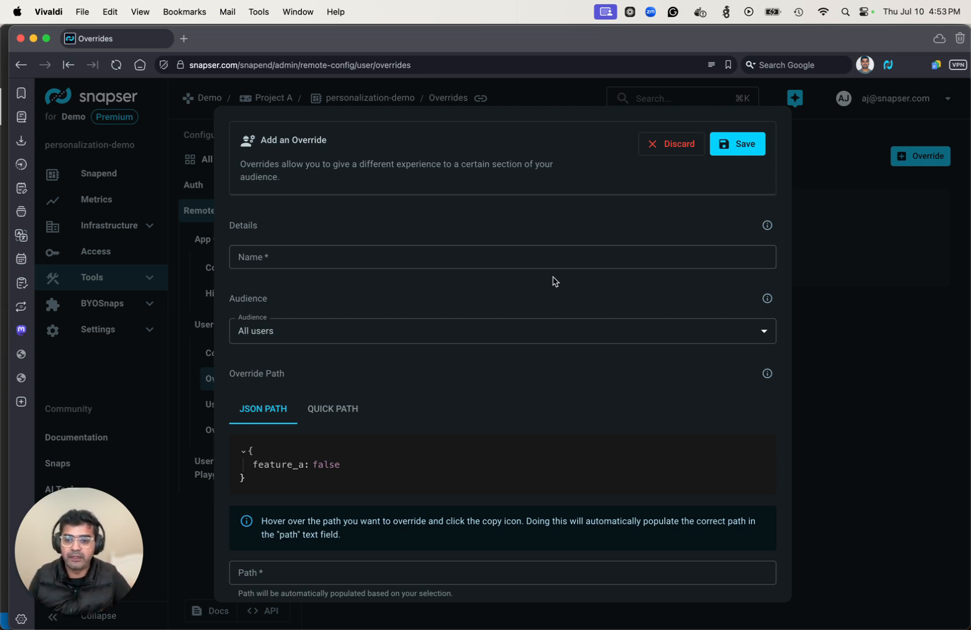
{"action": "left_click", "coordinate": [385, 249]}
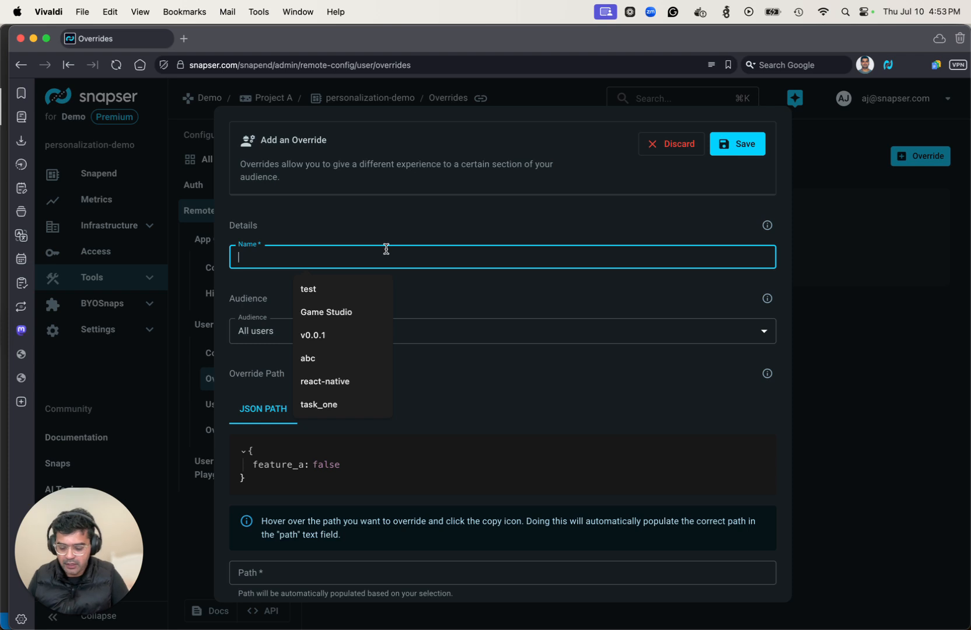
{"action": "type", "text": "enable_feature_a"}
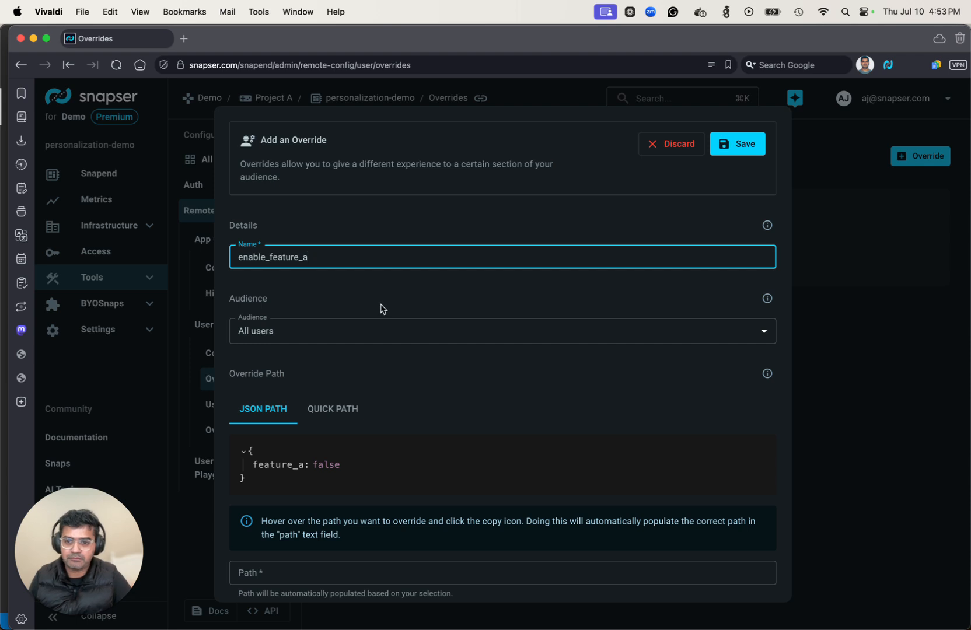
{"action": "scroll", "coordinate": [381, 400], "scroll_direction": "down", "scroll_amount": 4}
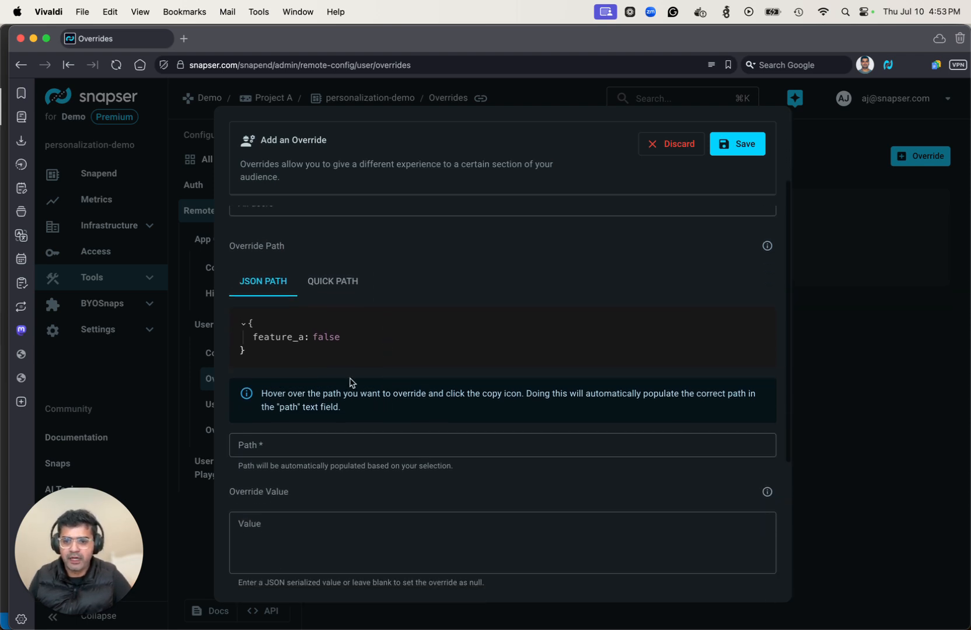
{"action": "left_click", "coordinate": [350, 336]}
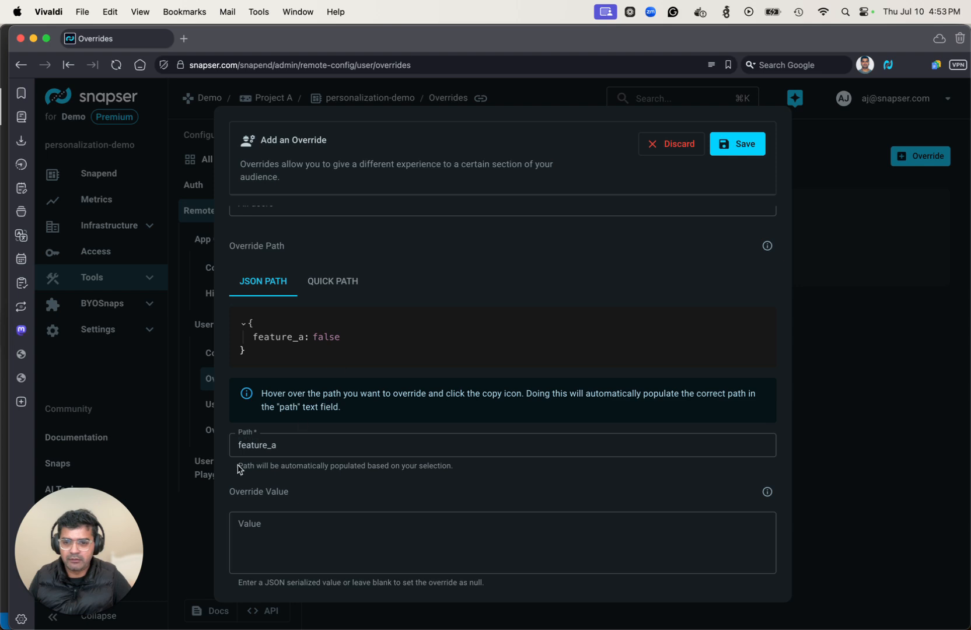
{"action": "left_click", "coordinate": [262, 527]}
{"action": "type", "text": "true"}
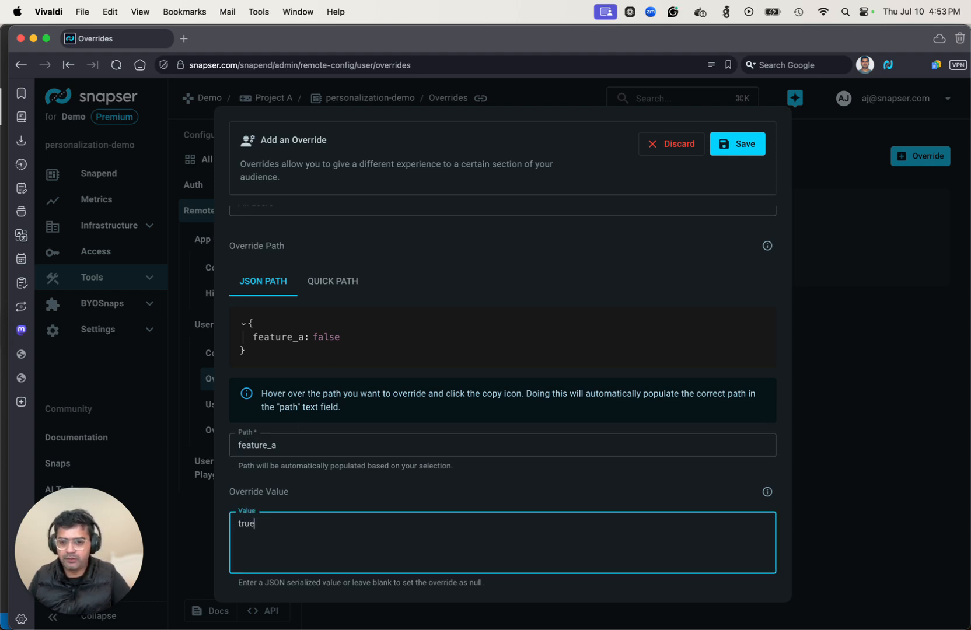
- Set the override's ramp to 100% and save it
{"action": "scroll", "coordinate": [355, 513], "scroll_direction": "down", "scroll_amount": 8}
{"action": "double_click", "coordinate": [322, 479]}
{"action": "type", "text": "1"}
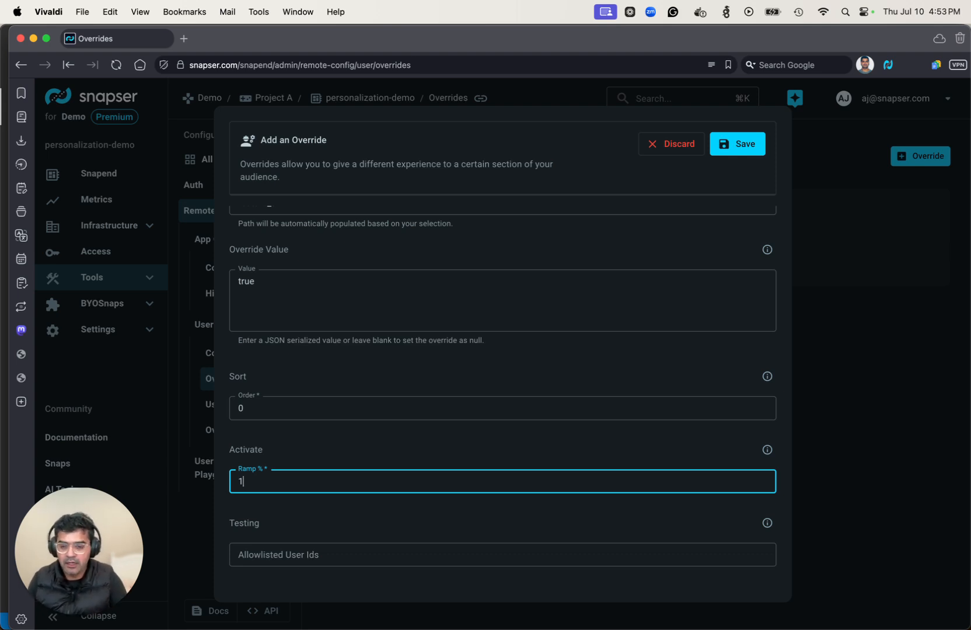
{"action": "type", "text": "00"}
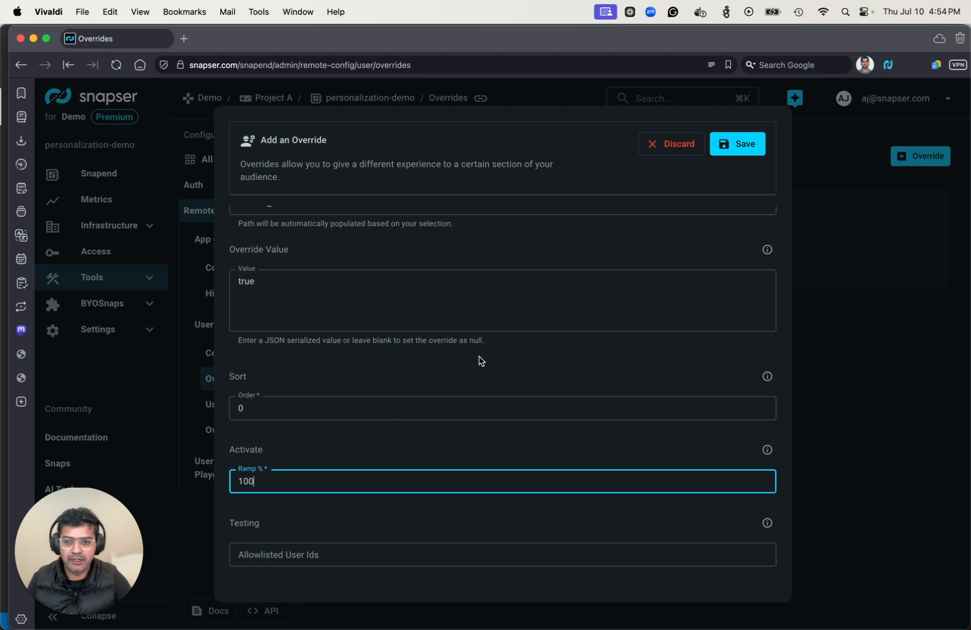
{"action": "left_click", "coordinate": [744, 143]}
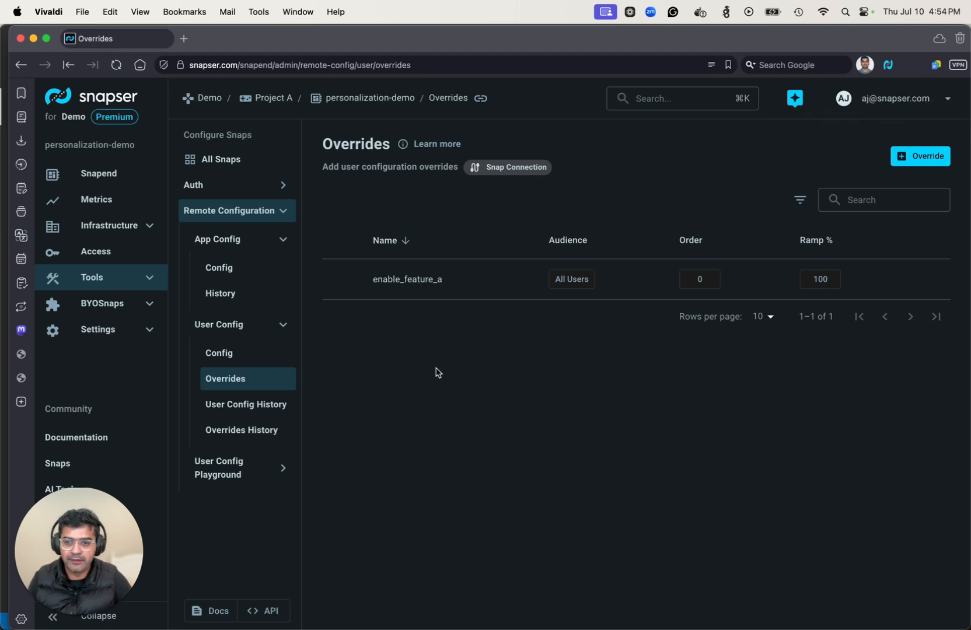
- Run GetAppConfig for version v1 in the API Explorer, getting maintenance false
{"action": "left_click", "coordinate": [267, 611]}
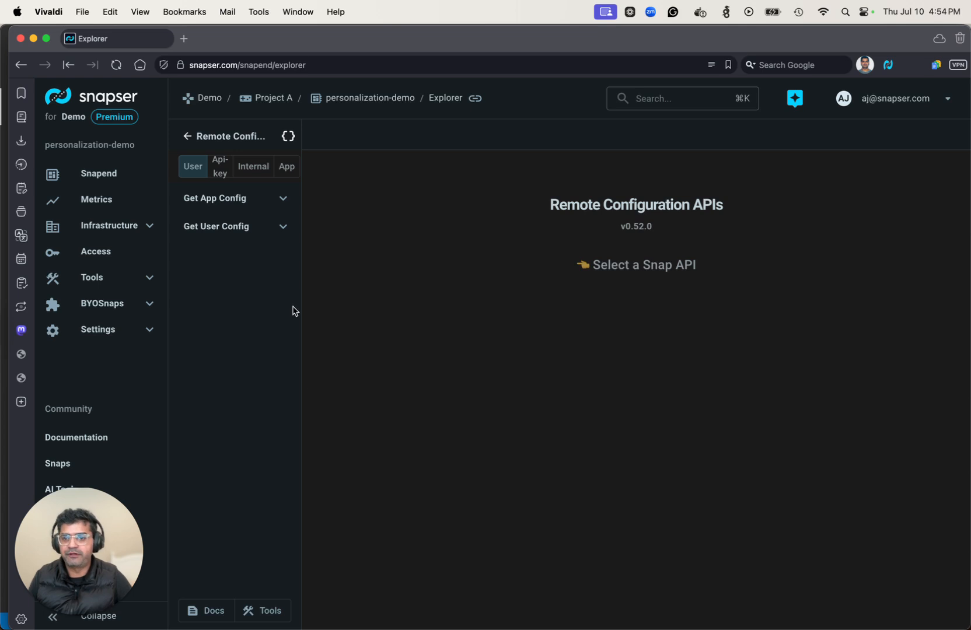
{"action": "left_click", "coordinate": [241, 202]}
{"action": "left_click", "coordinate": [232, 228]}
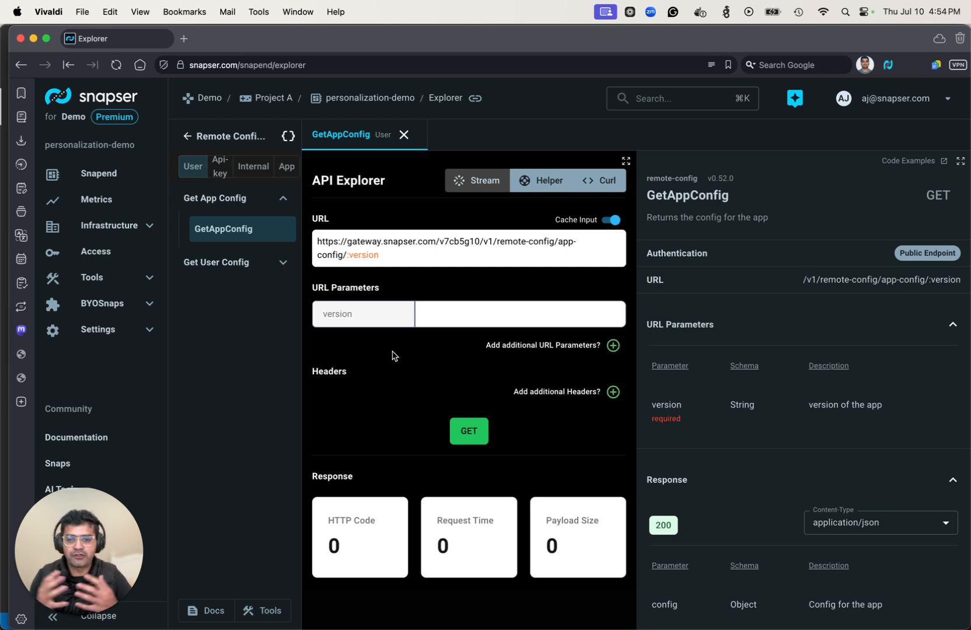
{"action": "left_click", "coordinate": [458, 318]}
{"action": "type", "text": "v1"}
{"action": "left_click", "coordinate": [470, 418]}
{"action": "scroll", "coordinate": [472, 417], "scroll_direction": "down", "scroll_amount": 3}
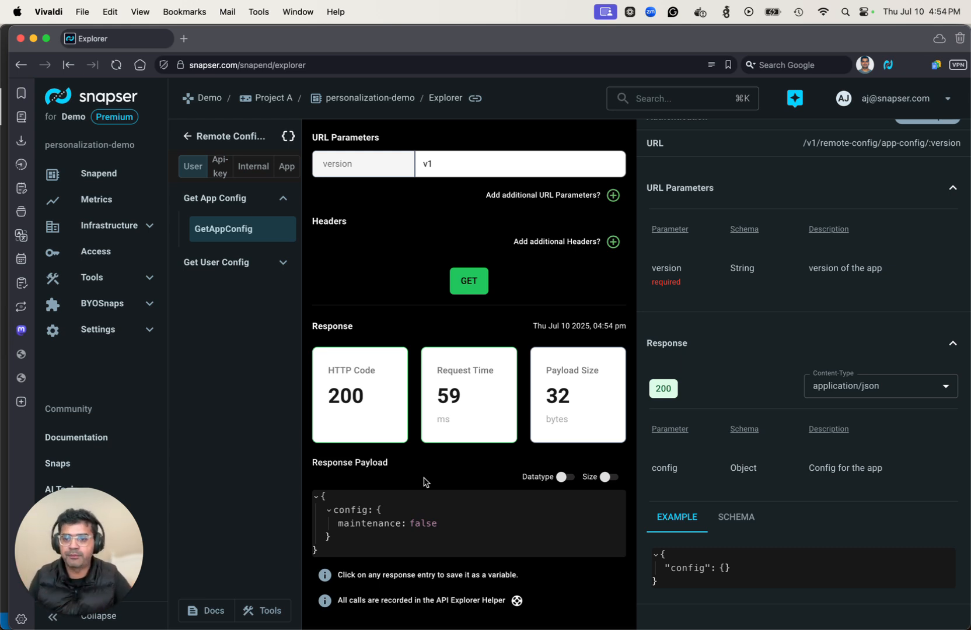
- Open the Get User Config > GetUserConfig request
{"action": "left_click", "coordinate": [243, 261]}
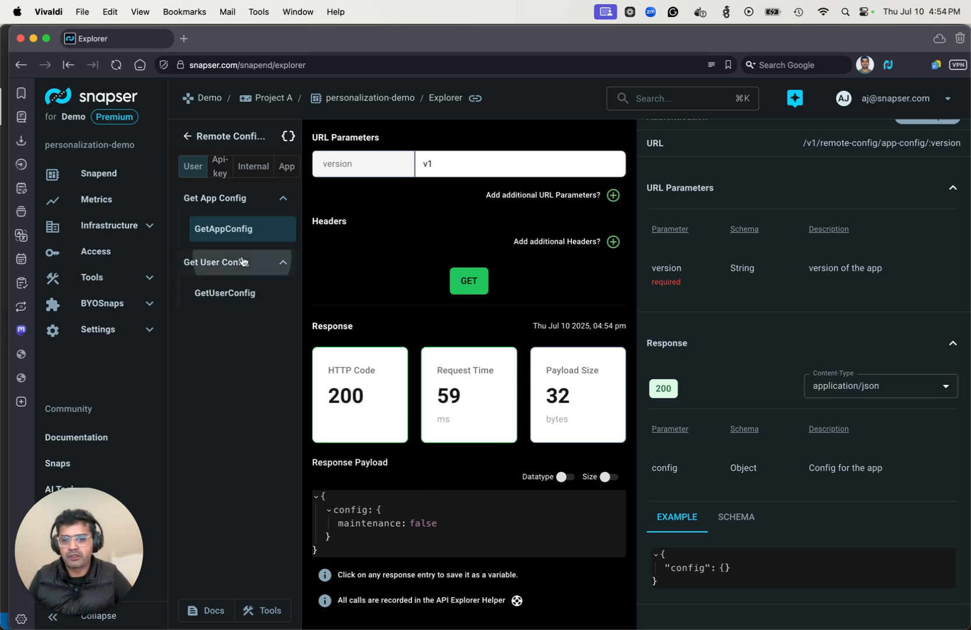
{"action": "left_click", "coordinate": [243, 293]}
{"action": "scroll", "coordinate": [432, 286], "scroll_direction": "up", "scroll_amount": 2}
{"action": "scroll", "coordinate": [433, 285], "scroll_direction": "up", "scroll_amount": 1}
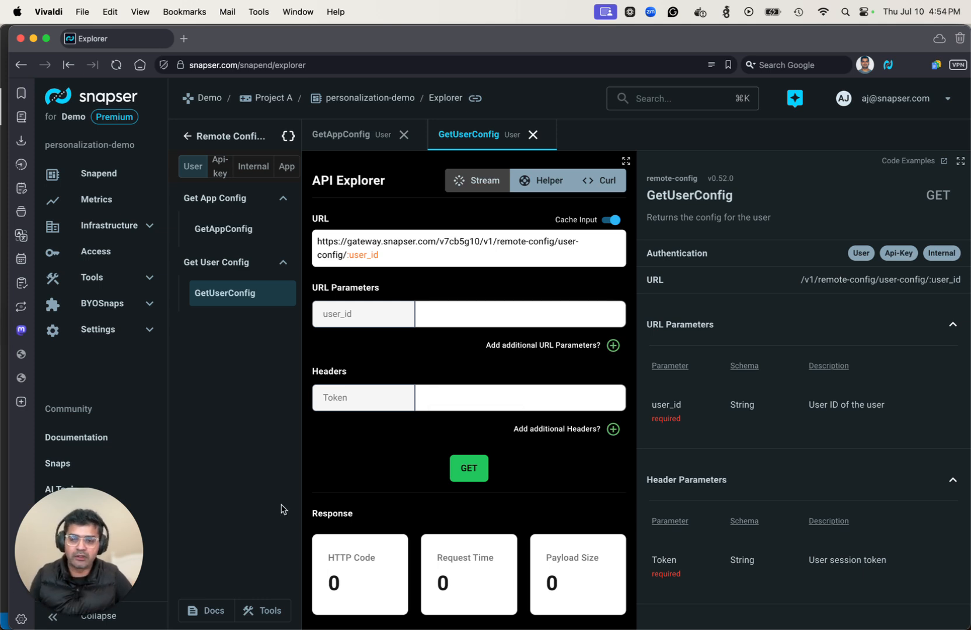
- Open the Auth > Anonymous Login > AnonLogin request
{"action": "left_click", "coordinate": [186, 137]}
{"action": "left_click", "coordinate": [198, 162]}
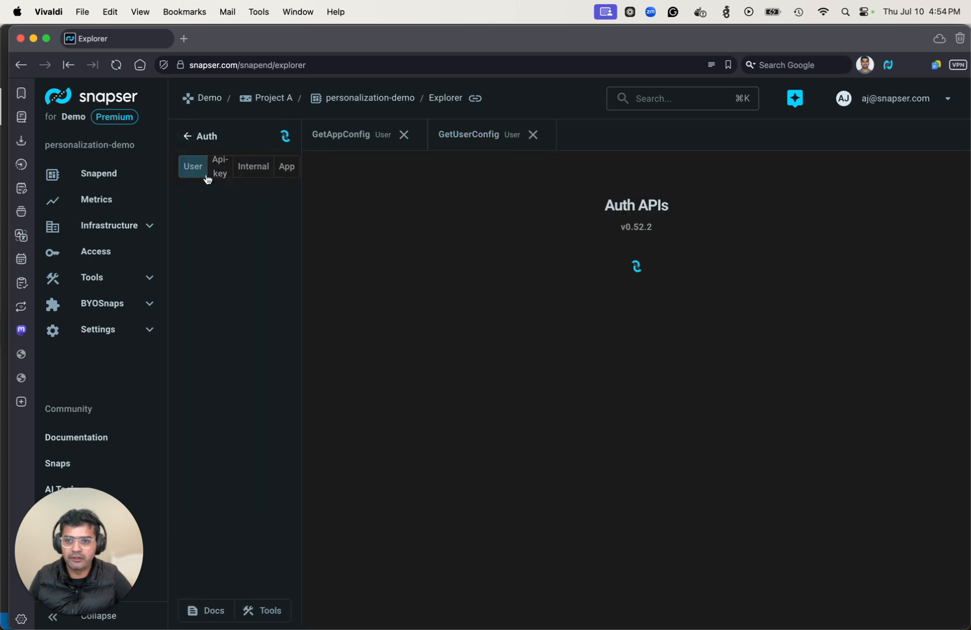
{"action": "left_click", "coordinate": [236, 197]}
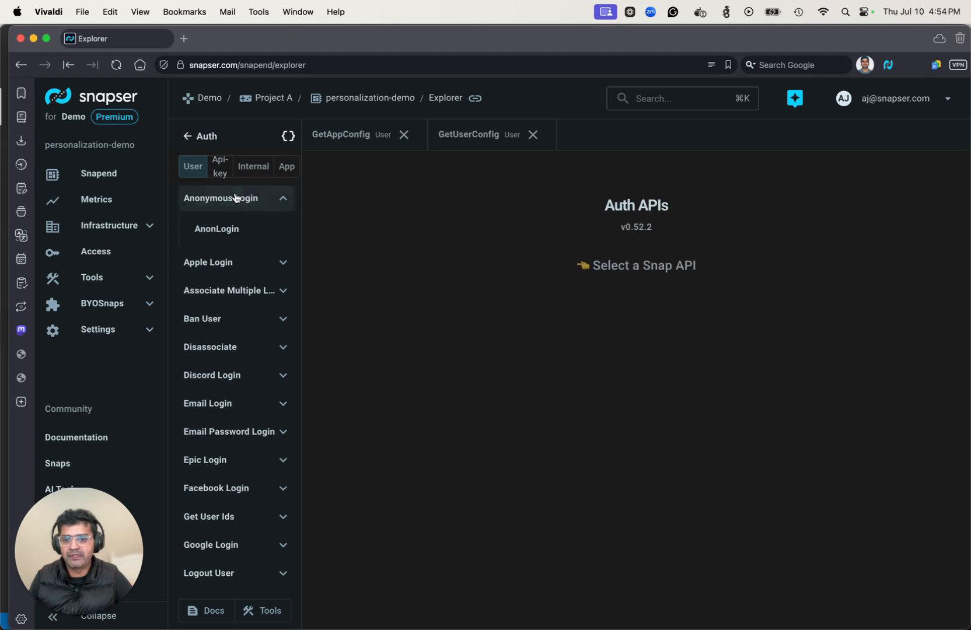
{"action": "left_click", "coordinate": [236, 228]}
- Log in anonymously with username 'test' and view the new user in Helper
{"action": "double_click", "coordinate": [386, 422]}
{"action": "type", "text": "test"}
{"action": "scroll", "coordinate": [483, 482], "scroll_direction": "down", "scroll_amount": 2}
{"action": "left_click", "coordinate": [468, 530]}
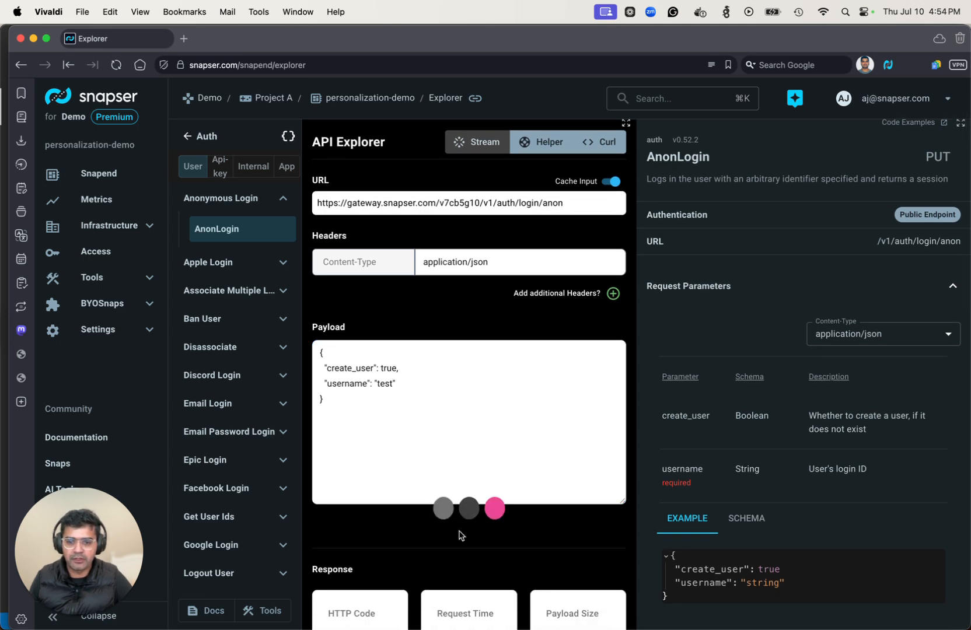
{"action": "scroll", "coordinate": [461, 535], "scroll_direction": "down", "scroll_amount": 6}
{"action": "scroll", "coordinate": [461, 535], "scroll_direction": "down", "scroll_amount": 2}
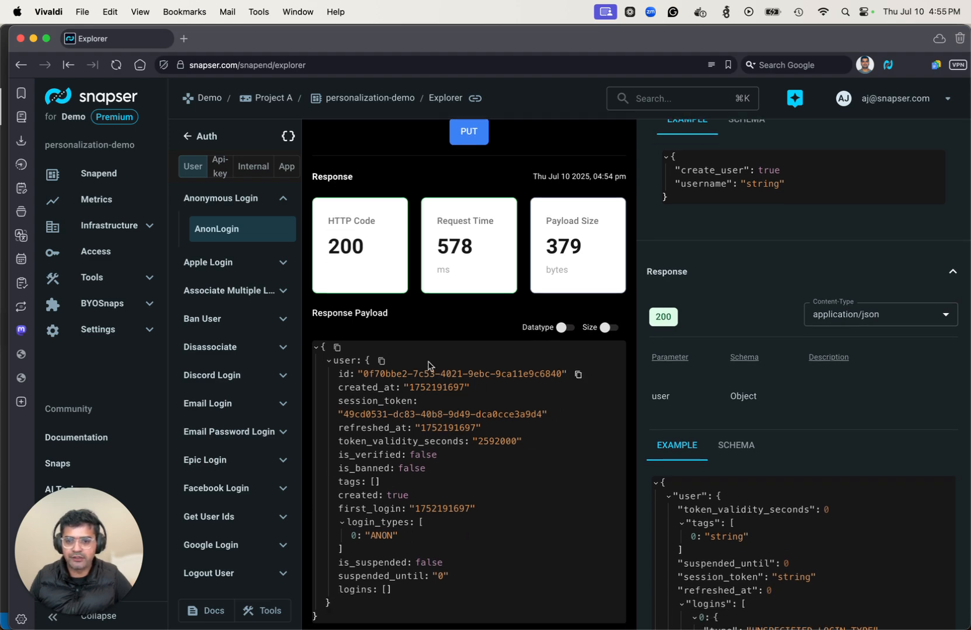
{"action": "scroll", "coordinate": [478, 441], "scroll_direction": "up", "scroll_amount": 10}
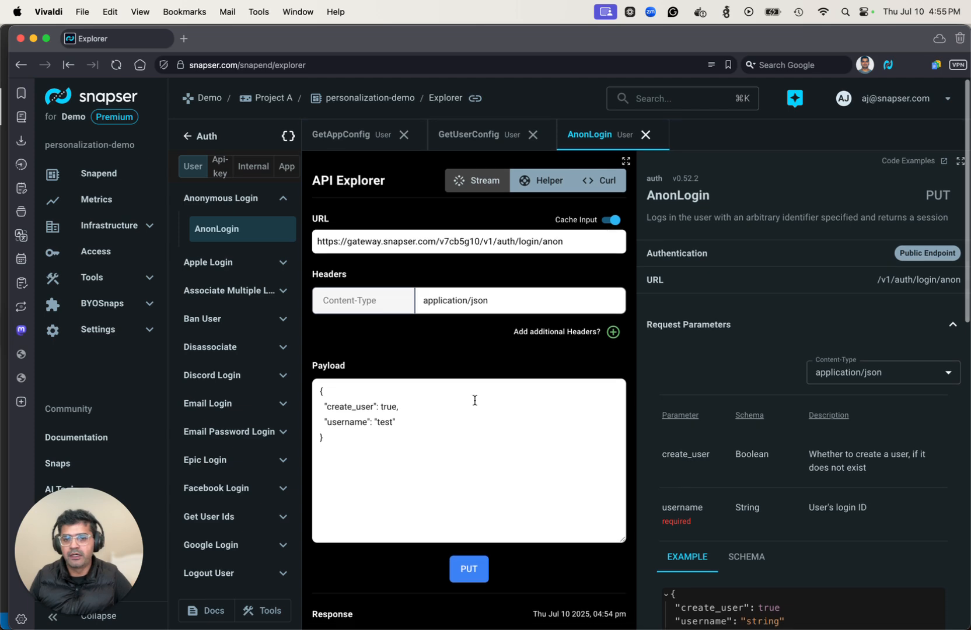
{"action": "left_click", "coordinate": [534, 185]}
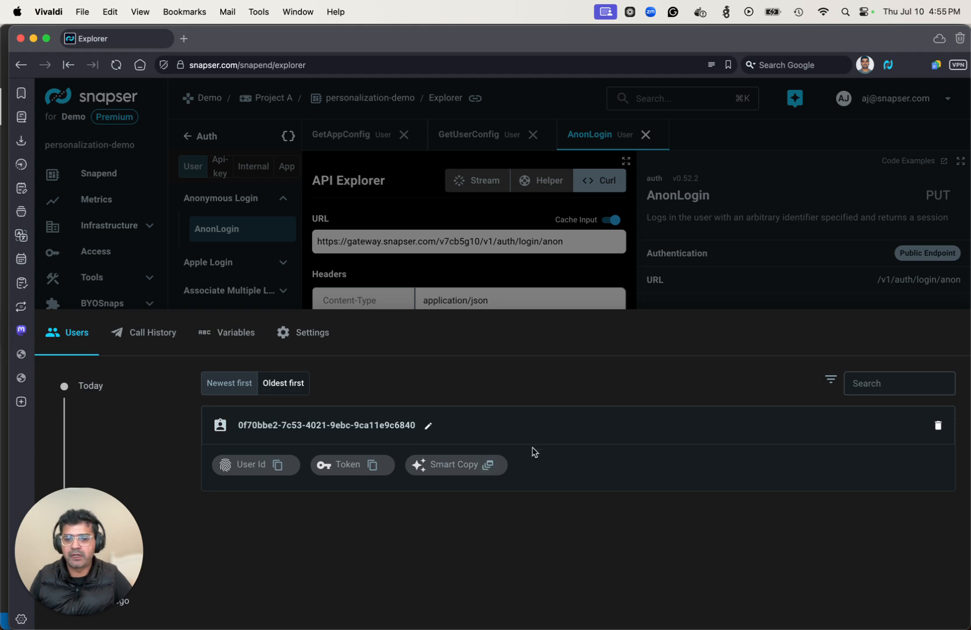
- Open Remote Configuration GetUserConfig and Smart Copy the test user's ID and token
{"action": "key", "text": "Escape"}
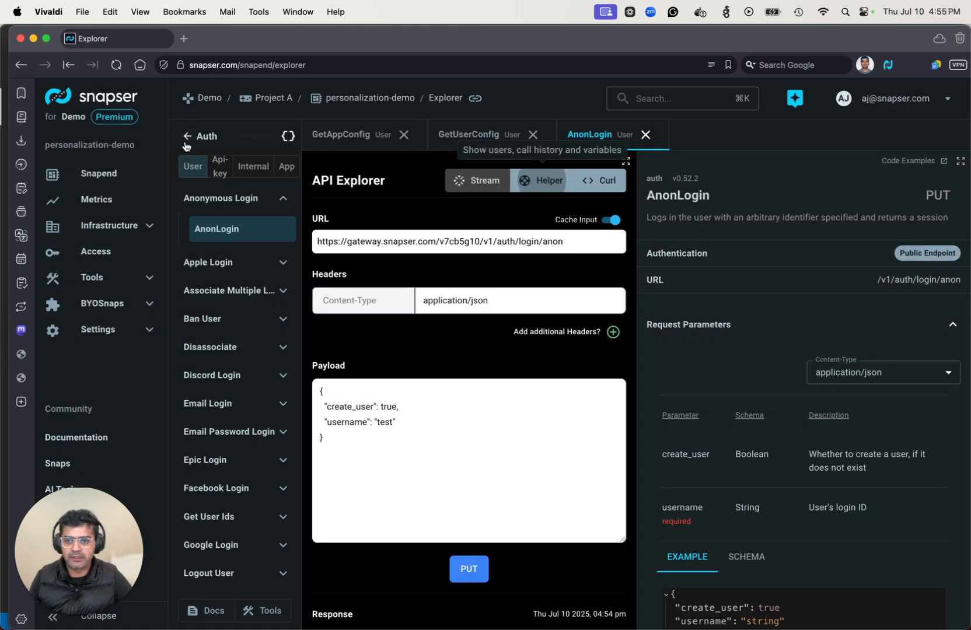
{"action": "left_click", "coordinate": [186, 139]}
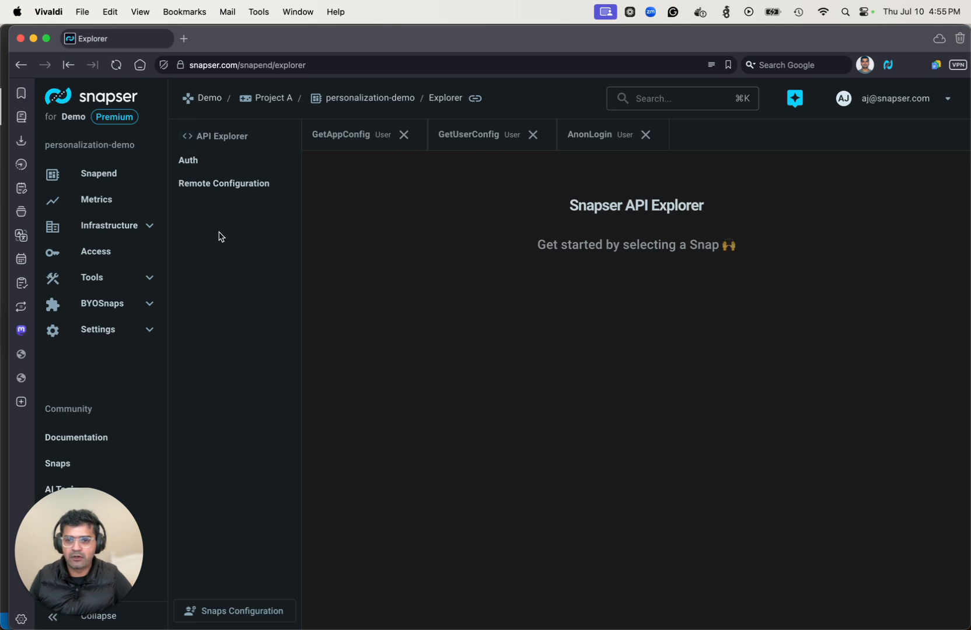
{"action": "left_click", "coordinate": [210, 186]}
{"action": "left_click", "coordinate": [224, 227]}
{"action": "left_click", "coordinate": [230, 260]}
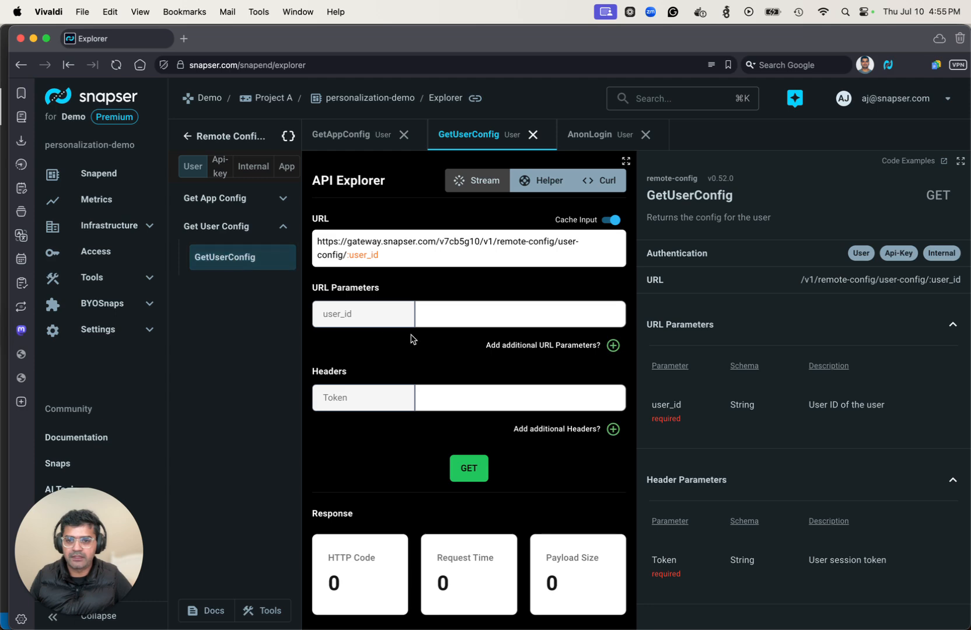
{"action": "left_click", "coordinate": [539, 181]}
{"action": "left_click", "coordinate": [488, 466]}
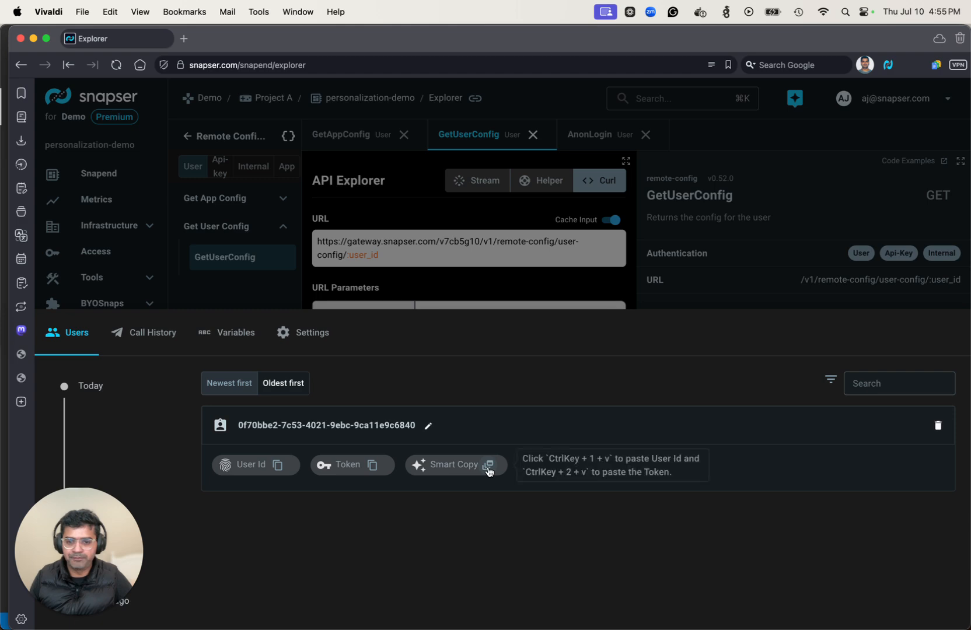
{"action": "left_click", "coordinate": [487, 466]}
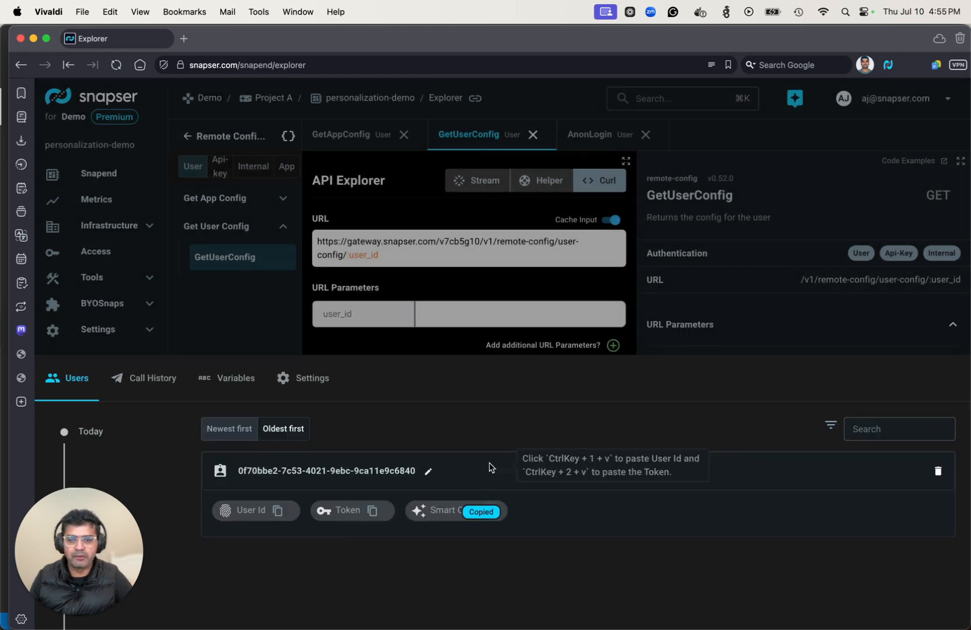
- Paste the user ID and session token into the request and send it, getting feature_a true
{"action": "left_click", "coordinate": [439, 318]}
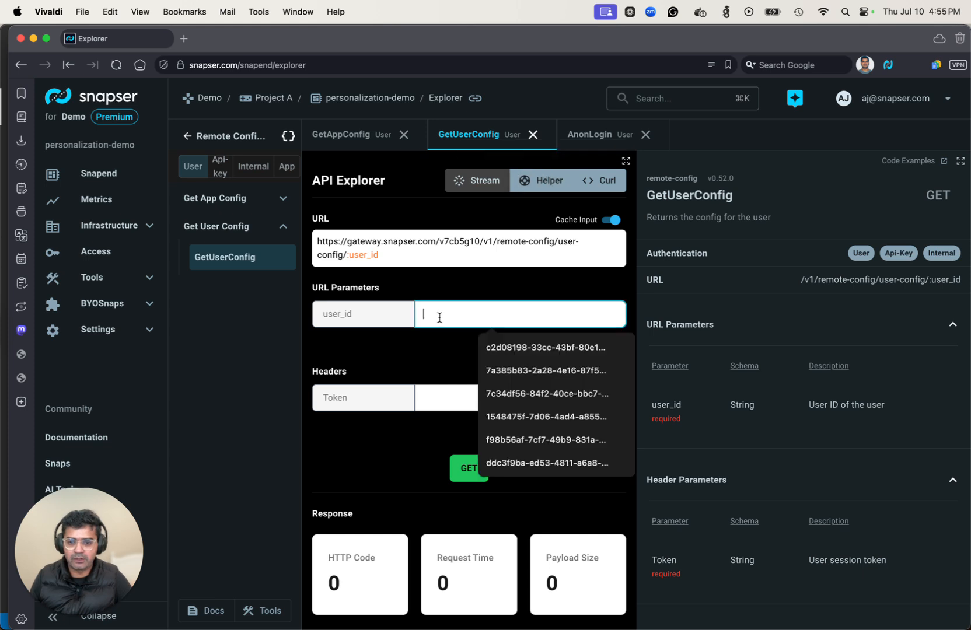
{"action": "key", "text": "ctrl+1"}
{"action": "key", "text": "ctrl+v"}
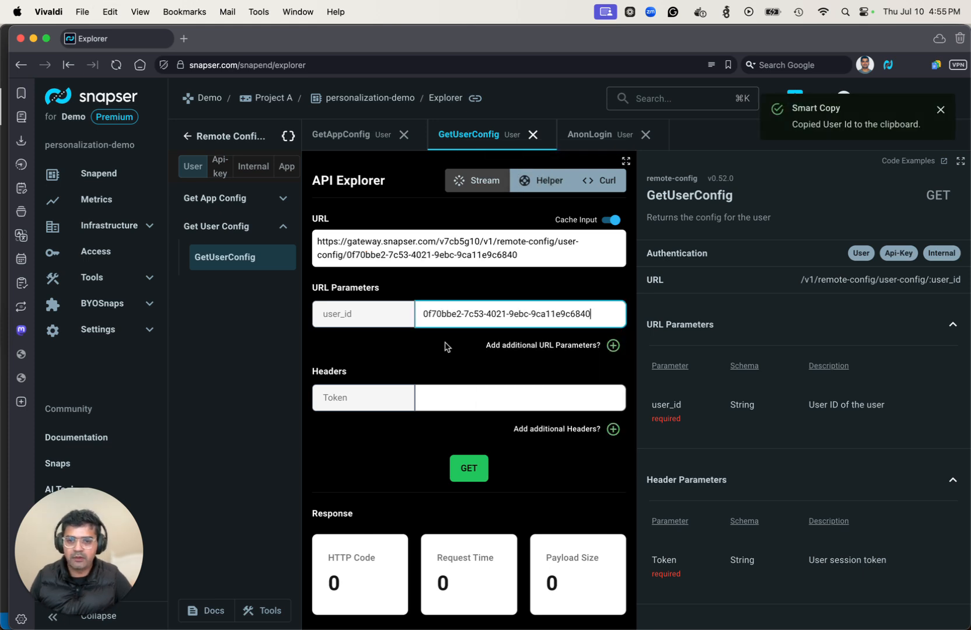
{"action": "left_click", "coordinate": [456, 389]}
{"action": "key", "text": "ctrl+2"}
{"action": "key", "text": "ctrl+v"}
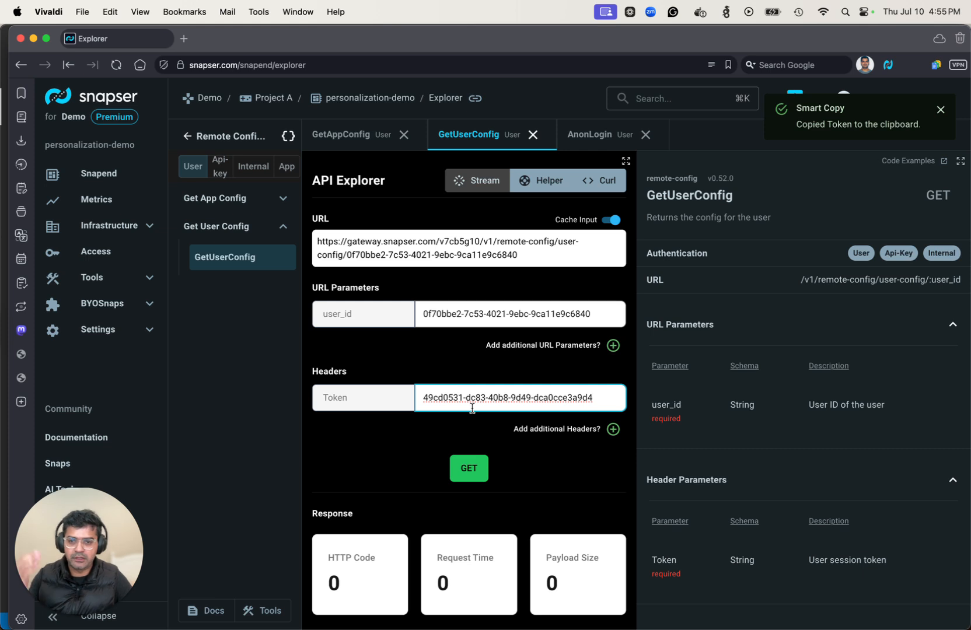
{"action": "scroll", "coordinate": [469, 403], "scroll_direction": "down", "scroll_amount": 5}
{"action": "scroll", "coordinate": [470, 411], "scroll_direction": "up", "scroll_amount": 2}
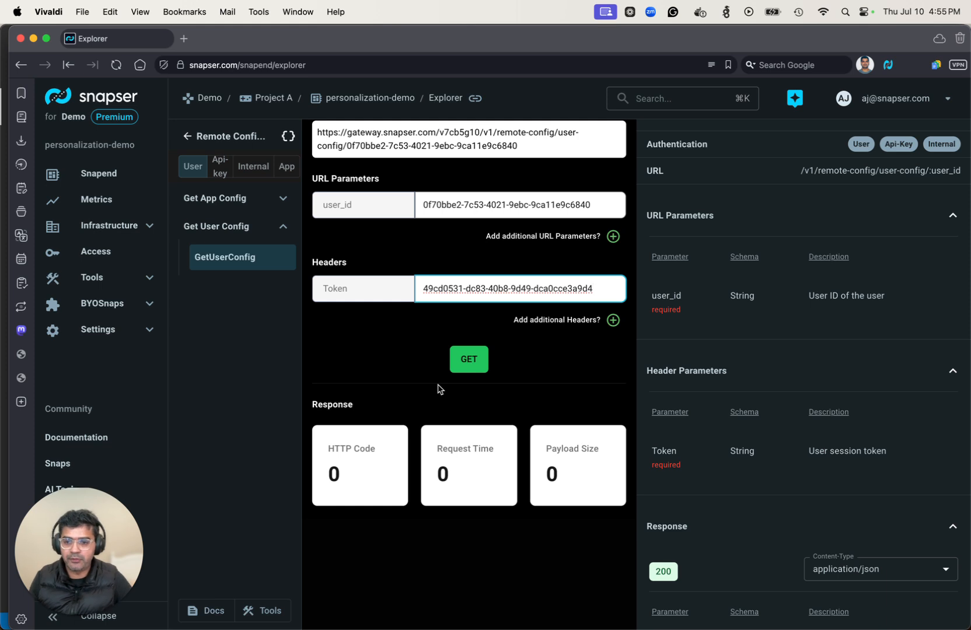
{"action": "left_click", "coordinate": [465, 365]}
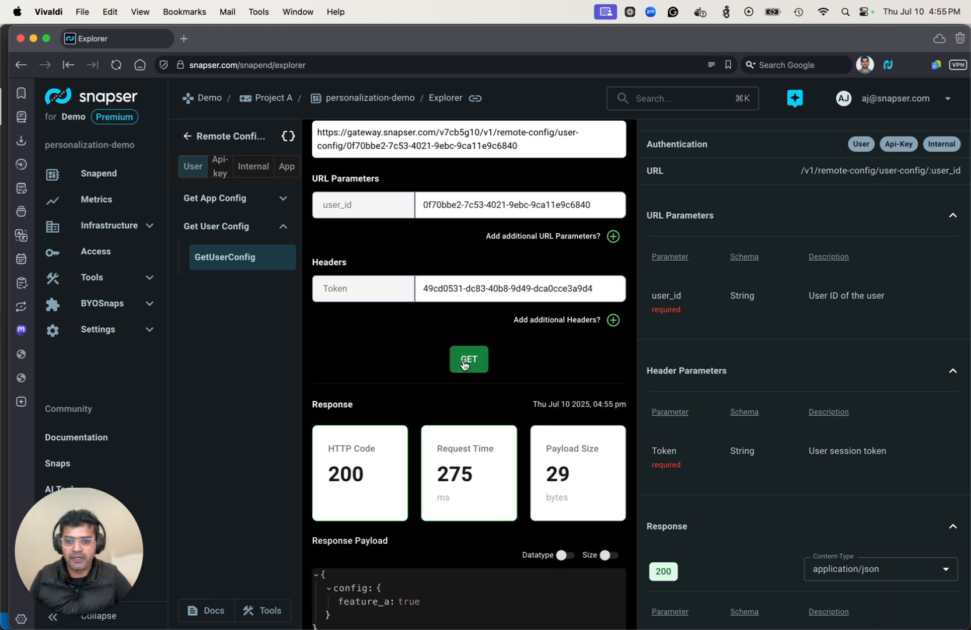
{"action": "scroll", "coordinate": [478, 458], "scroll_direction": "down", "scroll_amount": 3}
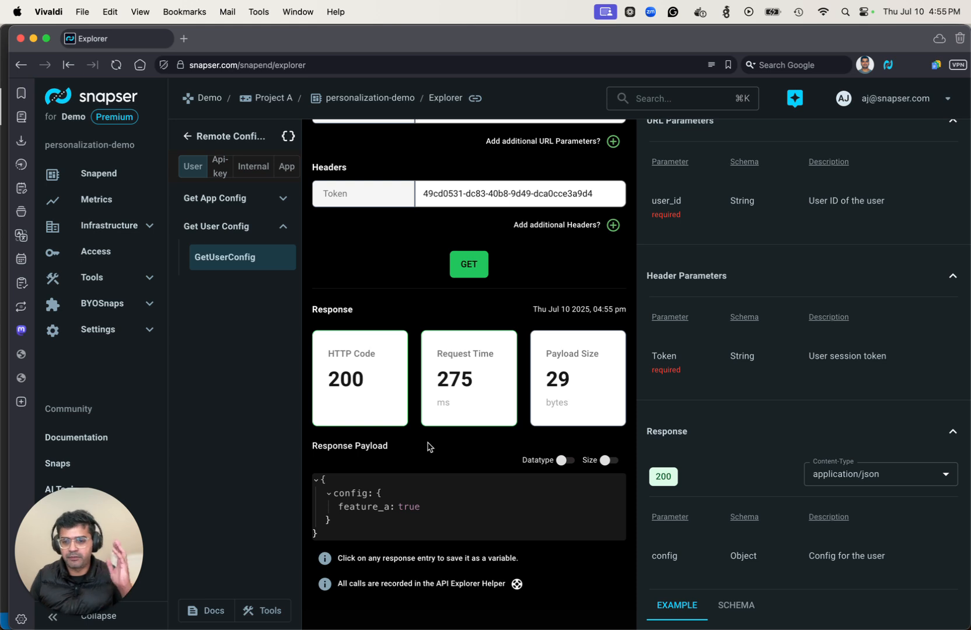
- Delete the enable_feature_a override from User Config Overrides, leaving the list empty
{"action": "left_click", "coordinate": [247, 611]}
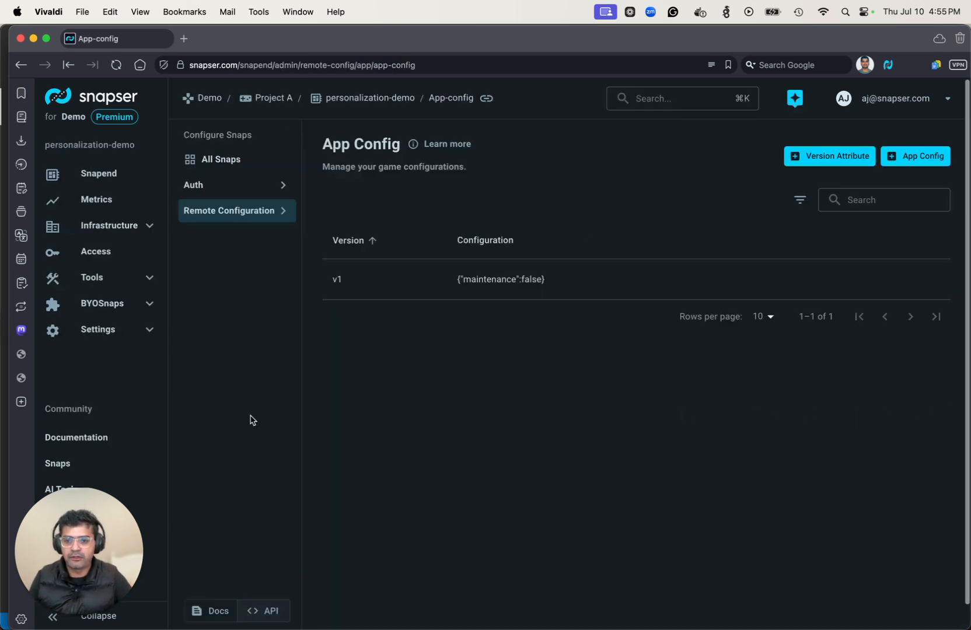
{"action": "left_click", "coordinate": [227, 210]}
{"action": "left_click", "coordinate": [232, 265]}
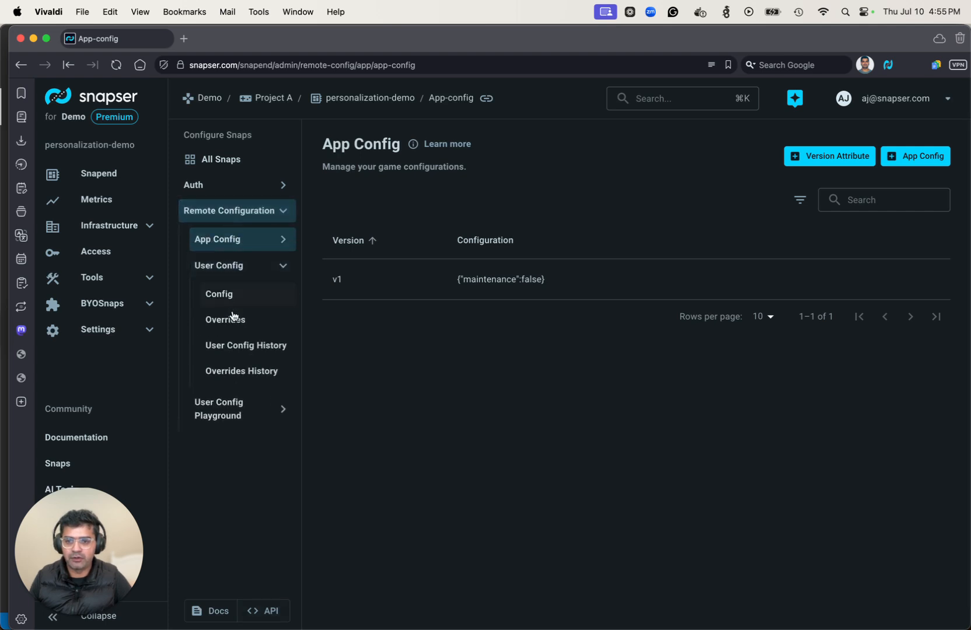
{"action": "left_click", "coordinate": [233, 318]}
{"action": "mouse_move", "coordinate": [865, 265]}
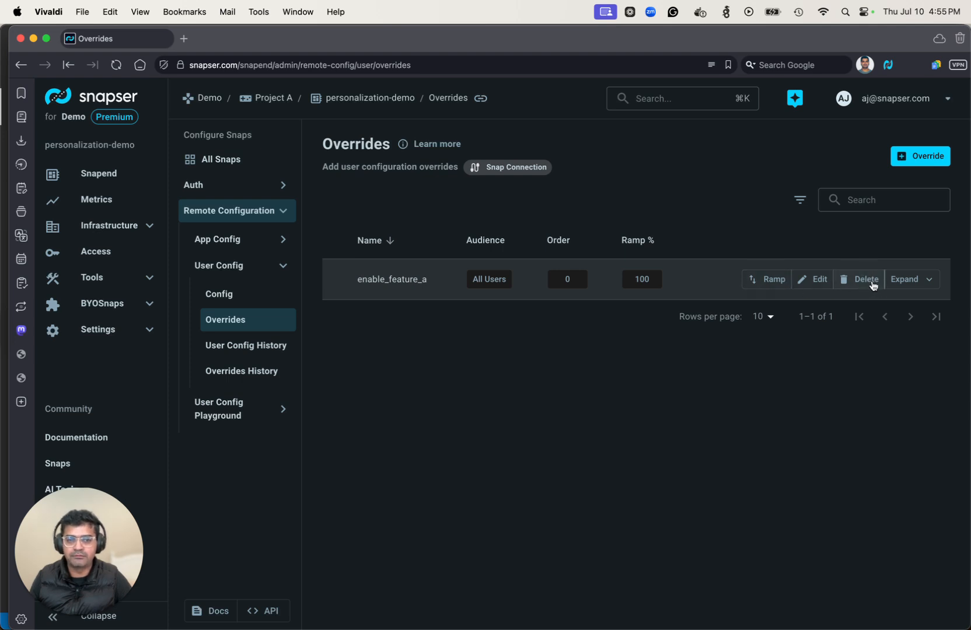
{"action": "left_click", "coordinate": [866, 279]}
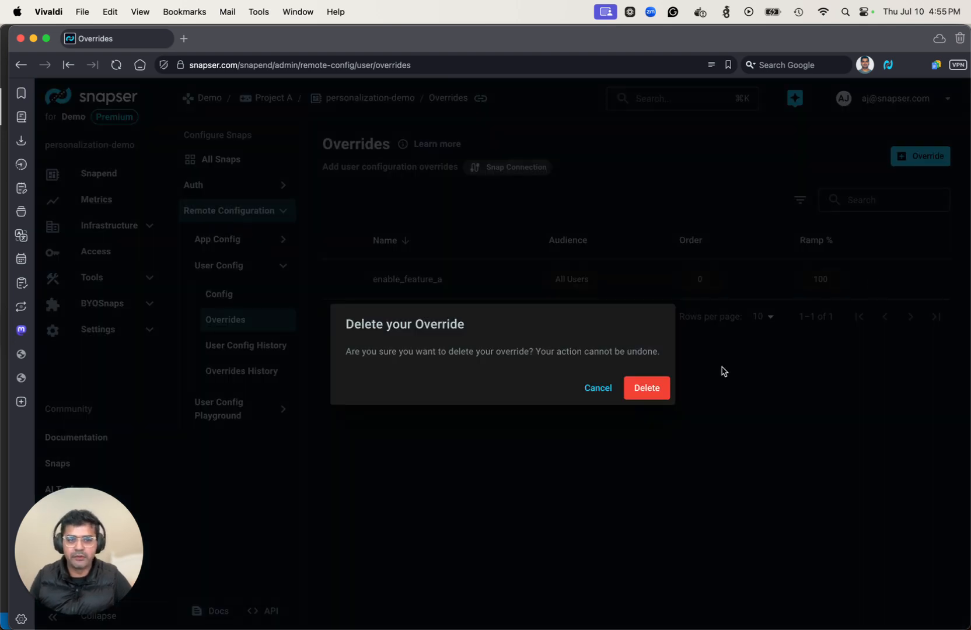
{"action": "left_click", "coordinate": [656, 390]}
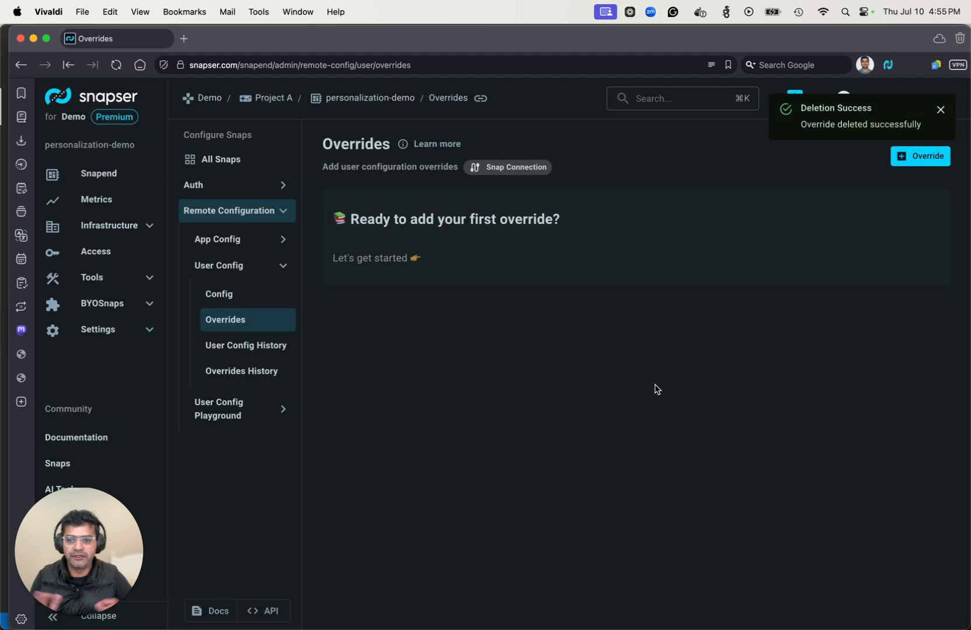
{"action": "left_click", "coordinate": [270, 612]}
- Resend GetUserConfig with the cached user ID and token, now returning feature_a false
{"action": "left_click", "coordinate": [236, 231]}
{"action": "left_click", "coordinate": [238, 257]}
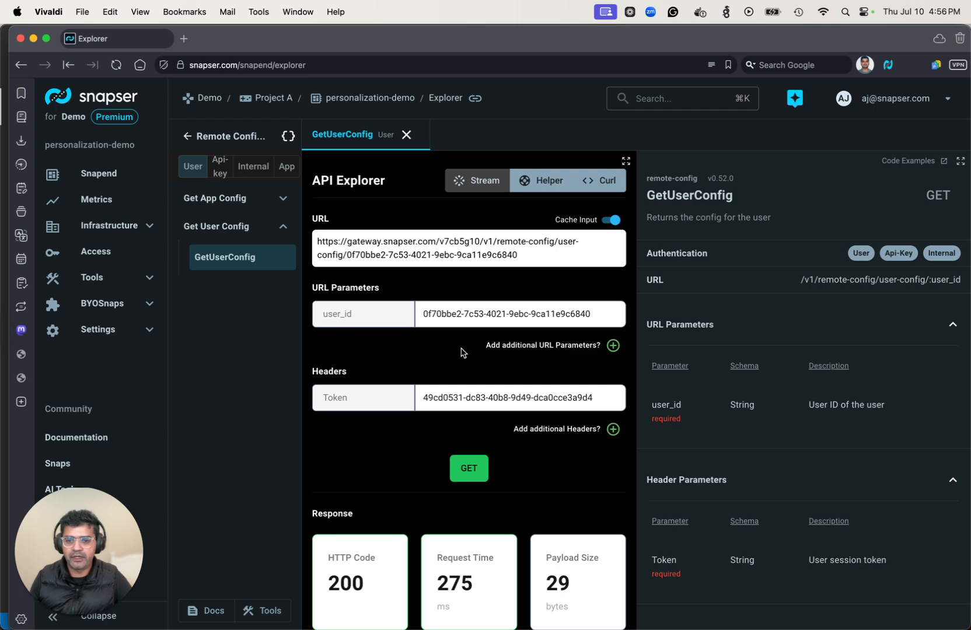
{"action": "scroll", "coordinate": [502, 457], "scroll_direction": "down", "scroll_amount": 2}
{"action": "left_click", "coordinate": [469, 430]}
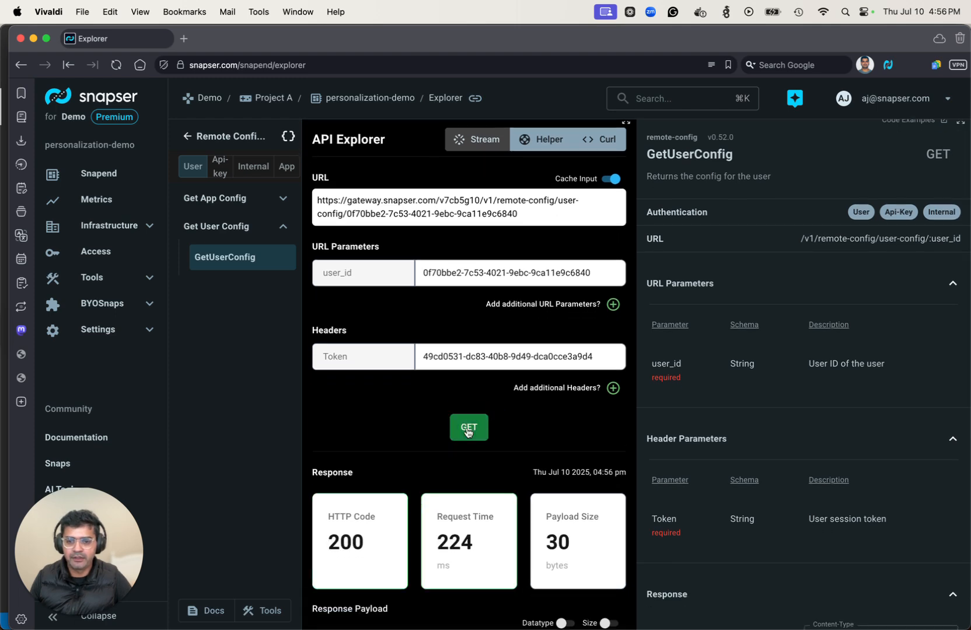
{"action": "scroll", "coordinate": [471, 433], "scroll_direction": "down", "scroll_amount": 5}
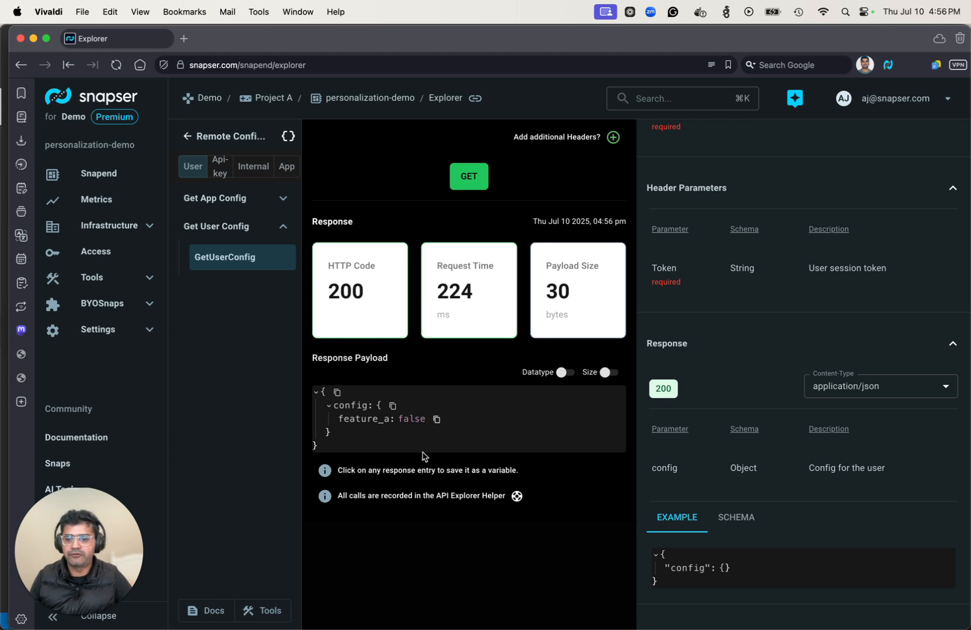